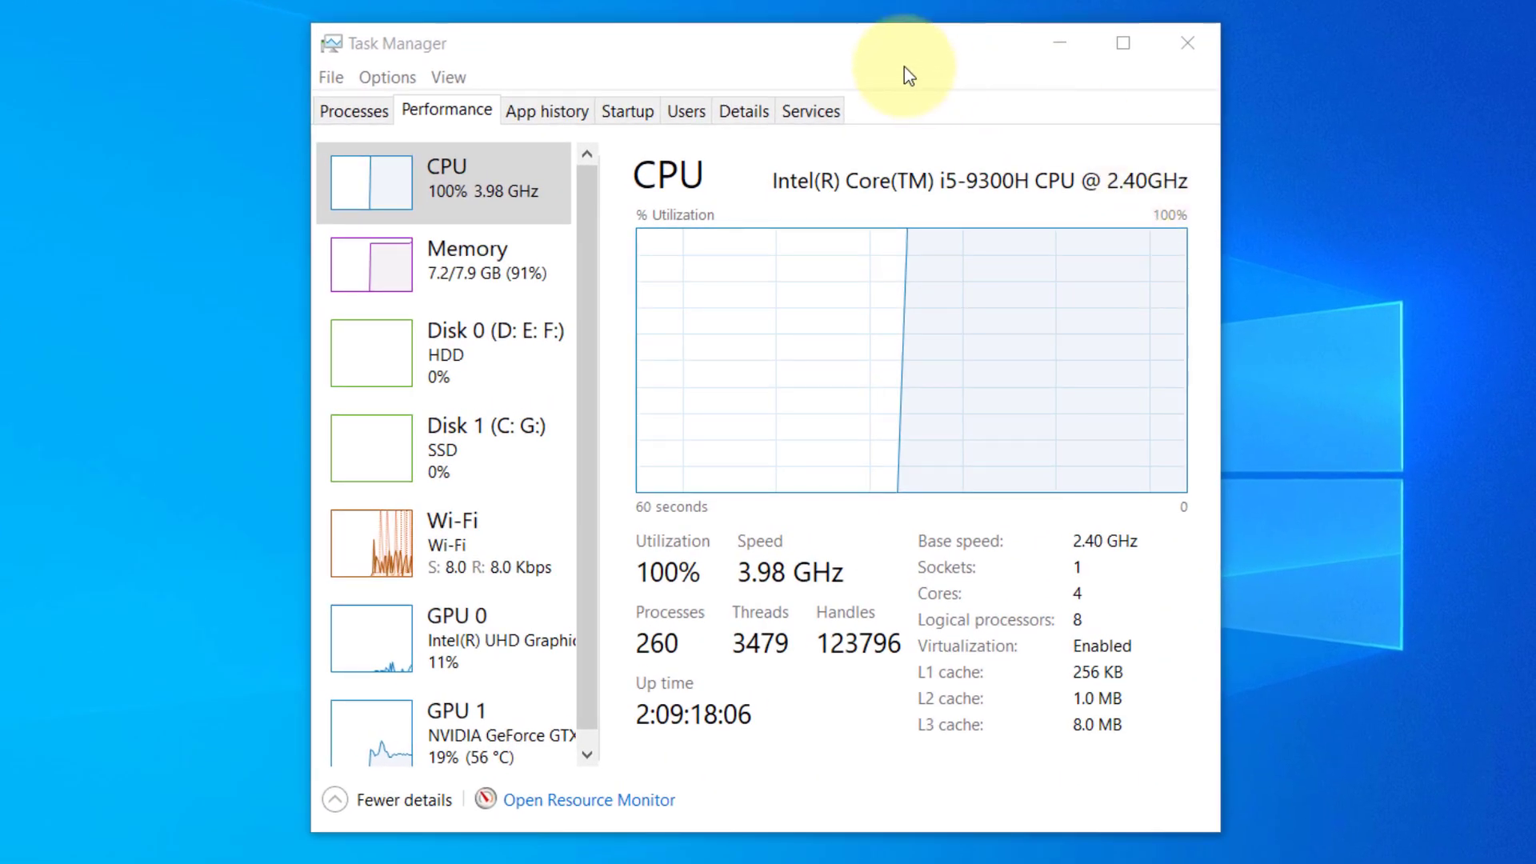
Step: Bring the Task Manager window showing 100% CPU usage into focus
{"action": "left_click", "coordinate": [905, 66]}
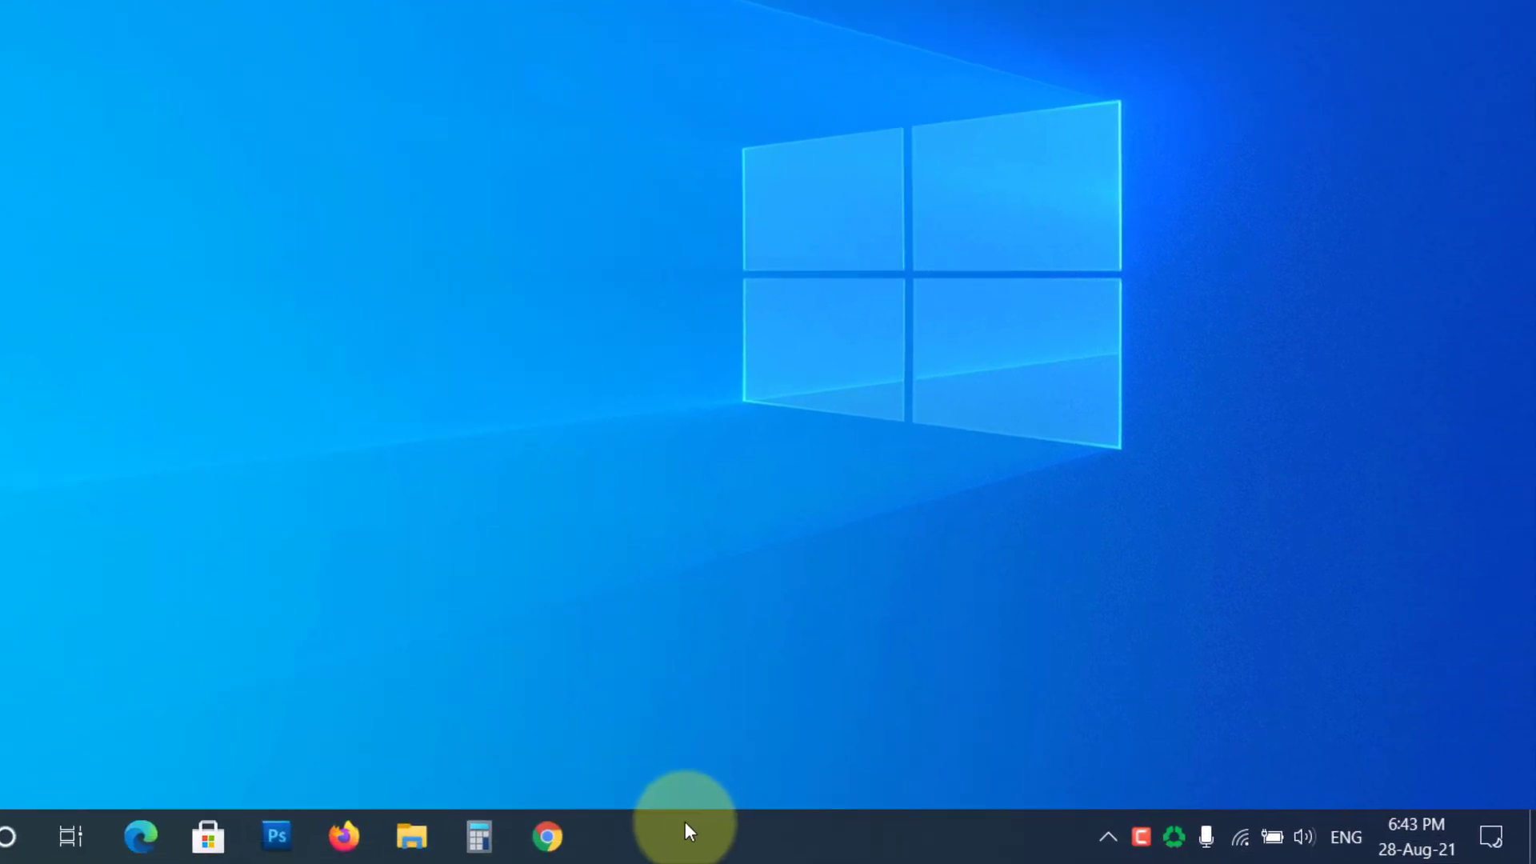
Step: Reopen Task Manager from the taskbar and select WebHelper (32 bit) in the Processes list
{"action": "right_click", "coordinate": [682, 834]}
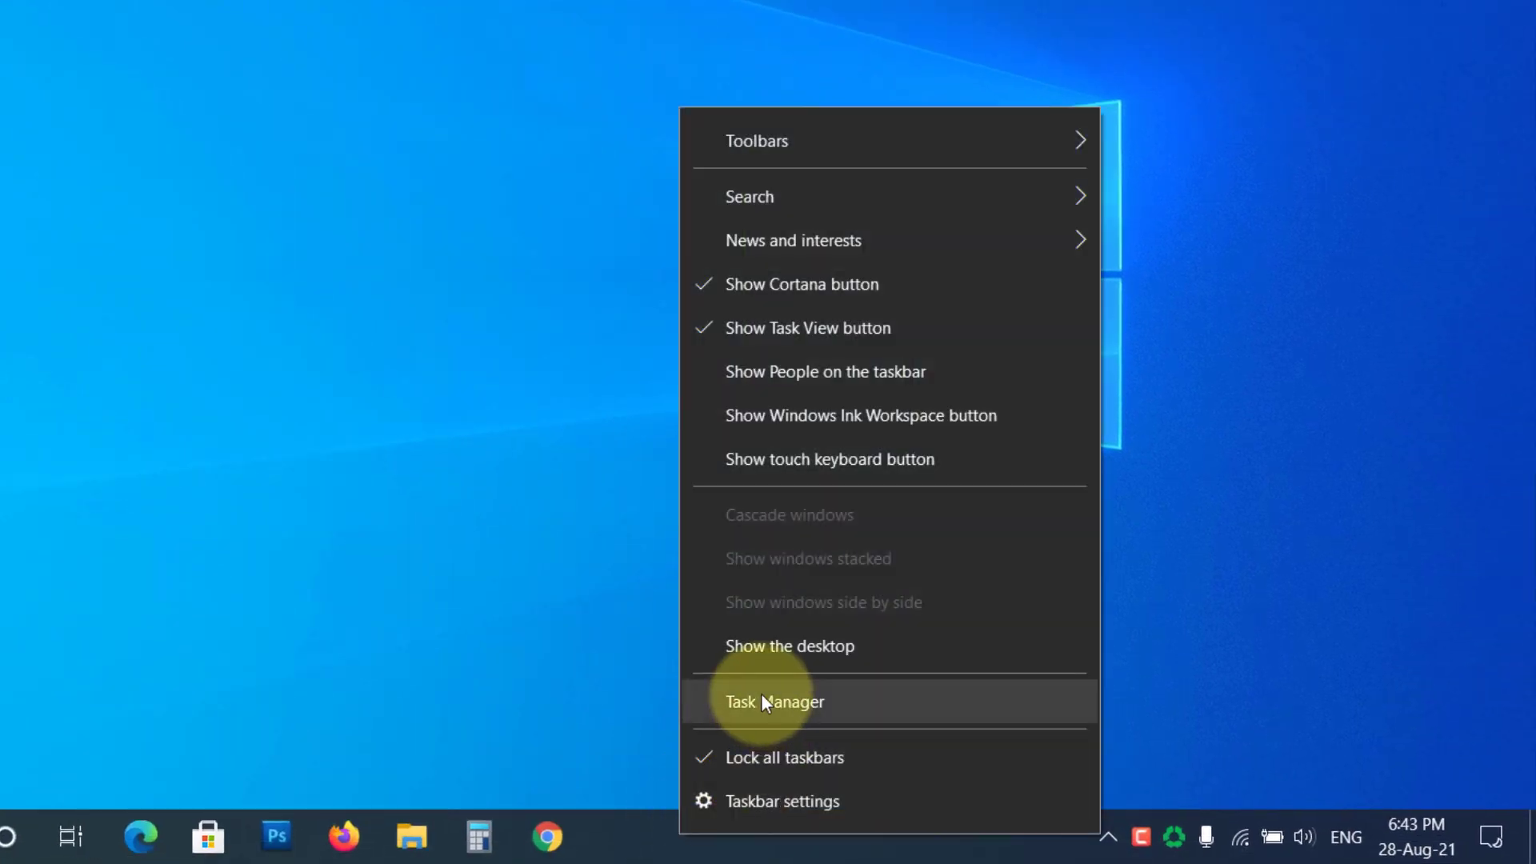
{"action": "left_click", "coordinate": [761, 702]}
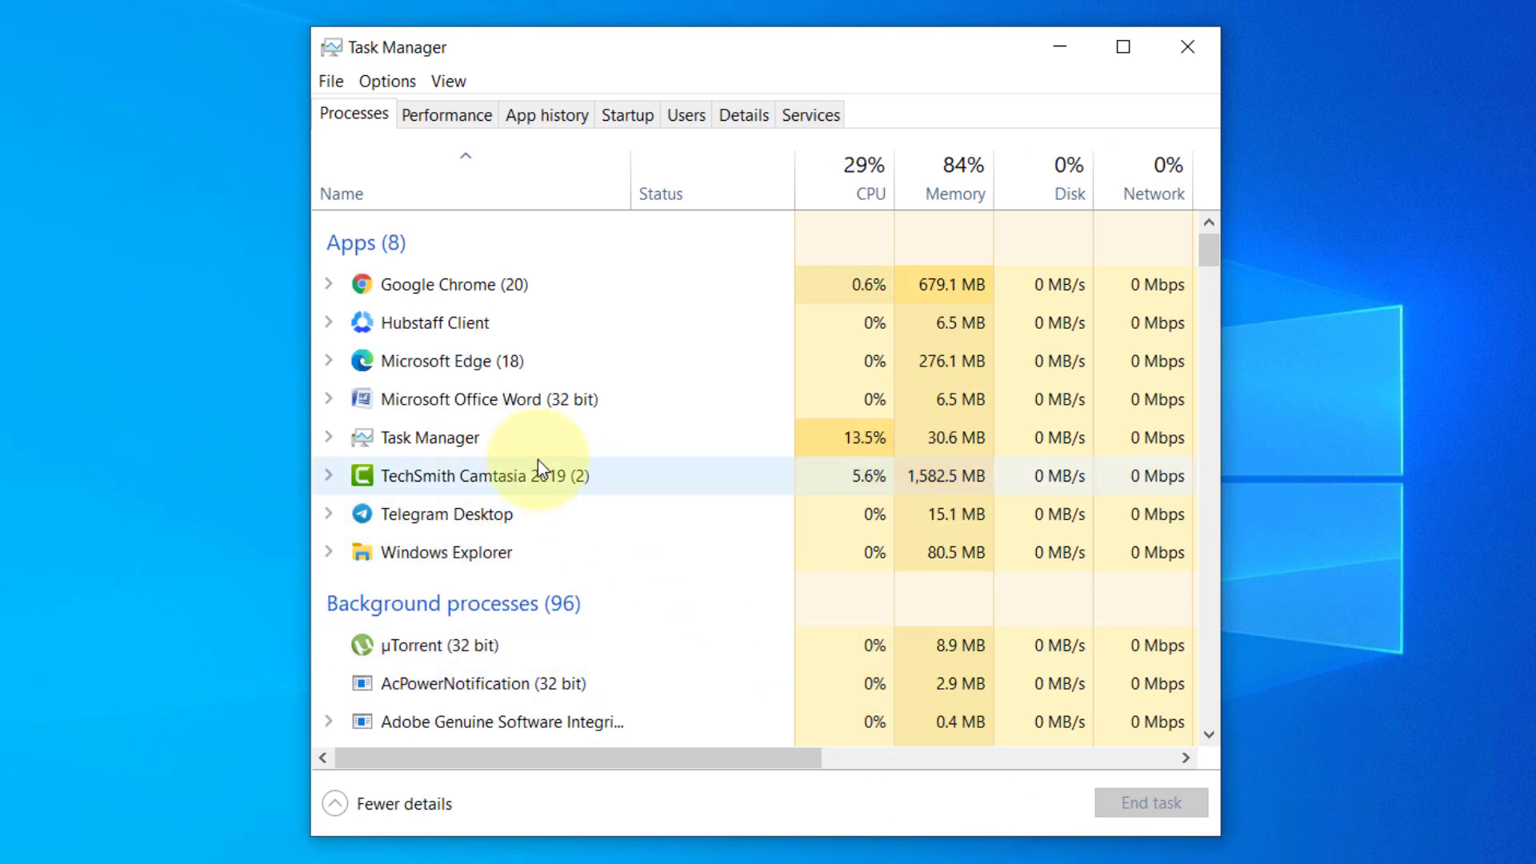
{"action": "left_click", "coordinate": [491, 403]}
{"action": "key", "text": "w"}
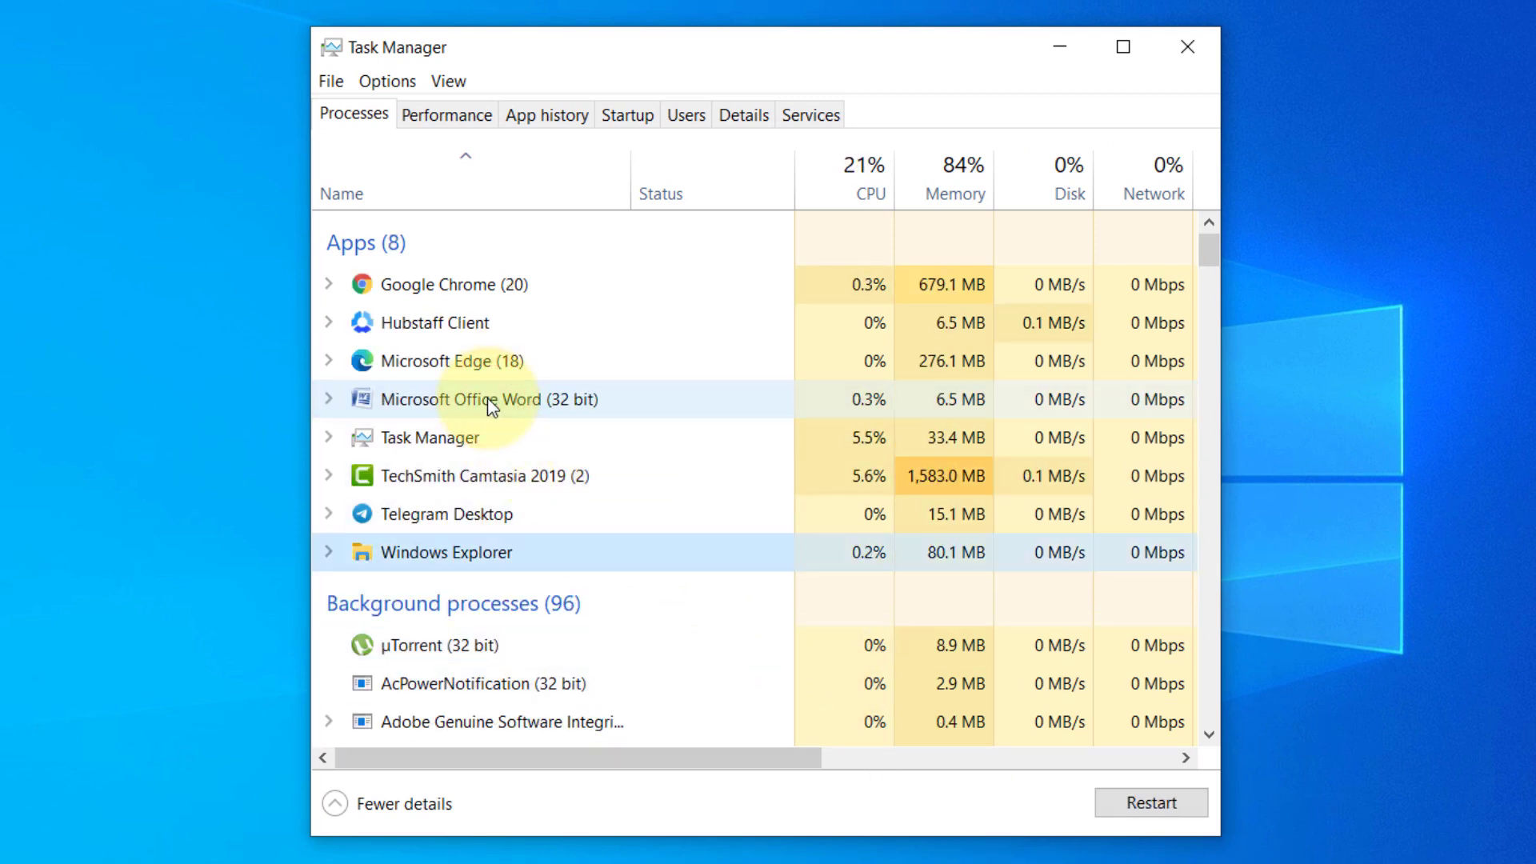
{"action": "key", "text": "w"}
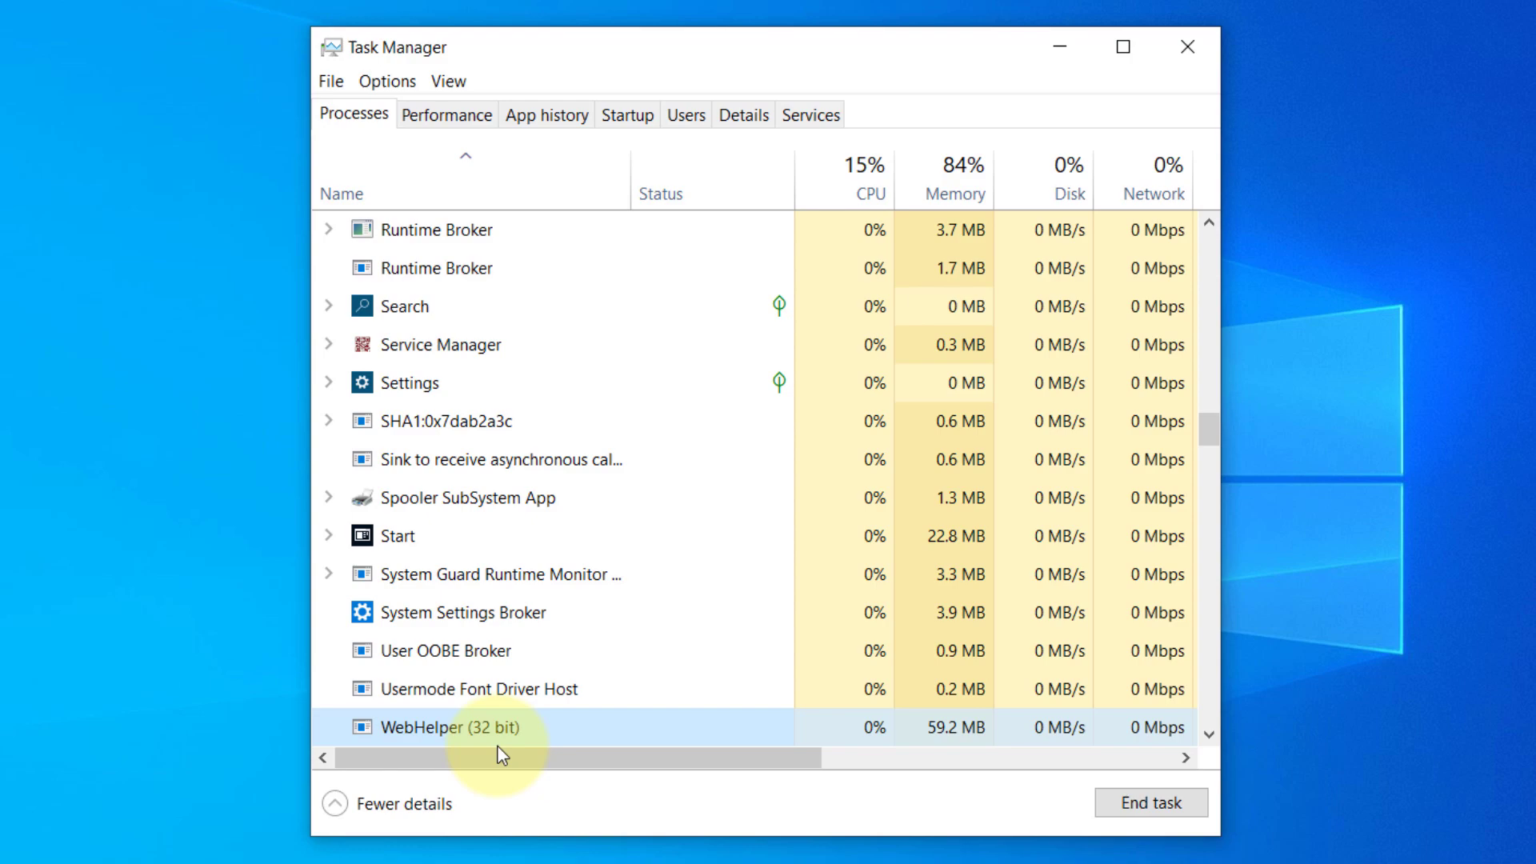
{"action": "scroll", "coordinate": [497, 744], "scroll_direction": "down", "scroll_amount": 1}
{"action": "scroll", "coordinate": [578, 668], "scroll_direction": "down", "scroll_amount": 1}
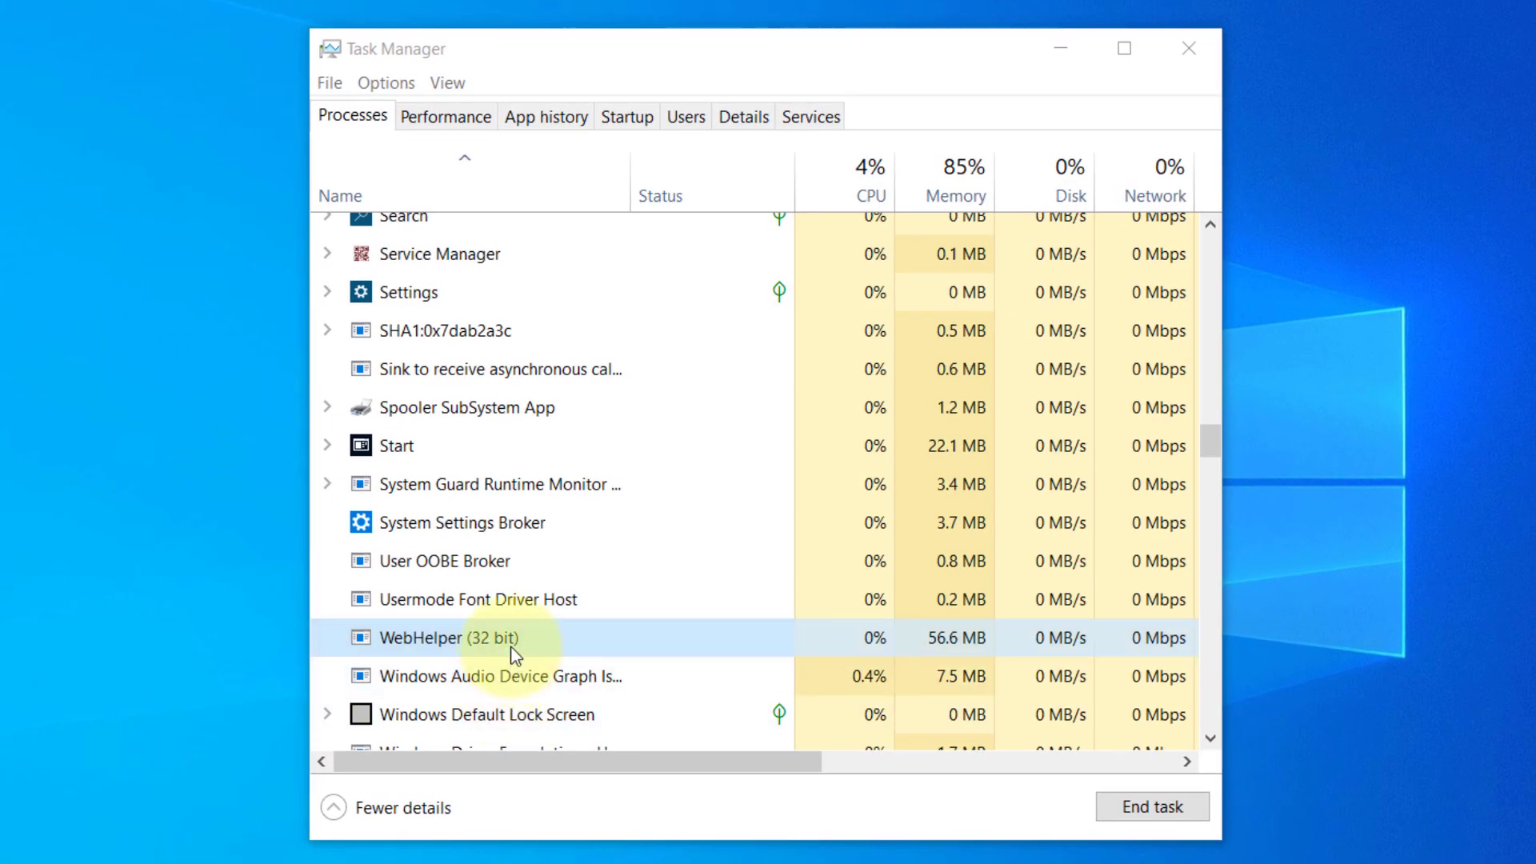
{"action": "left_click", "coordinate": [533, 611]}
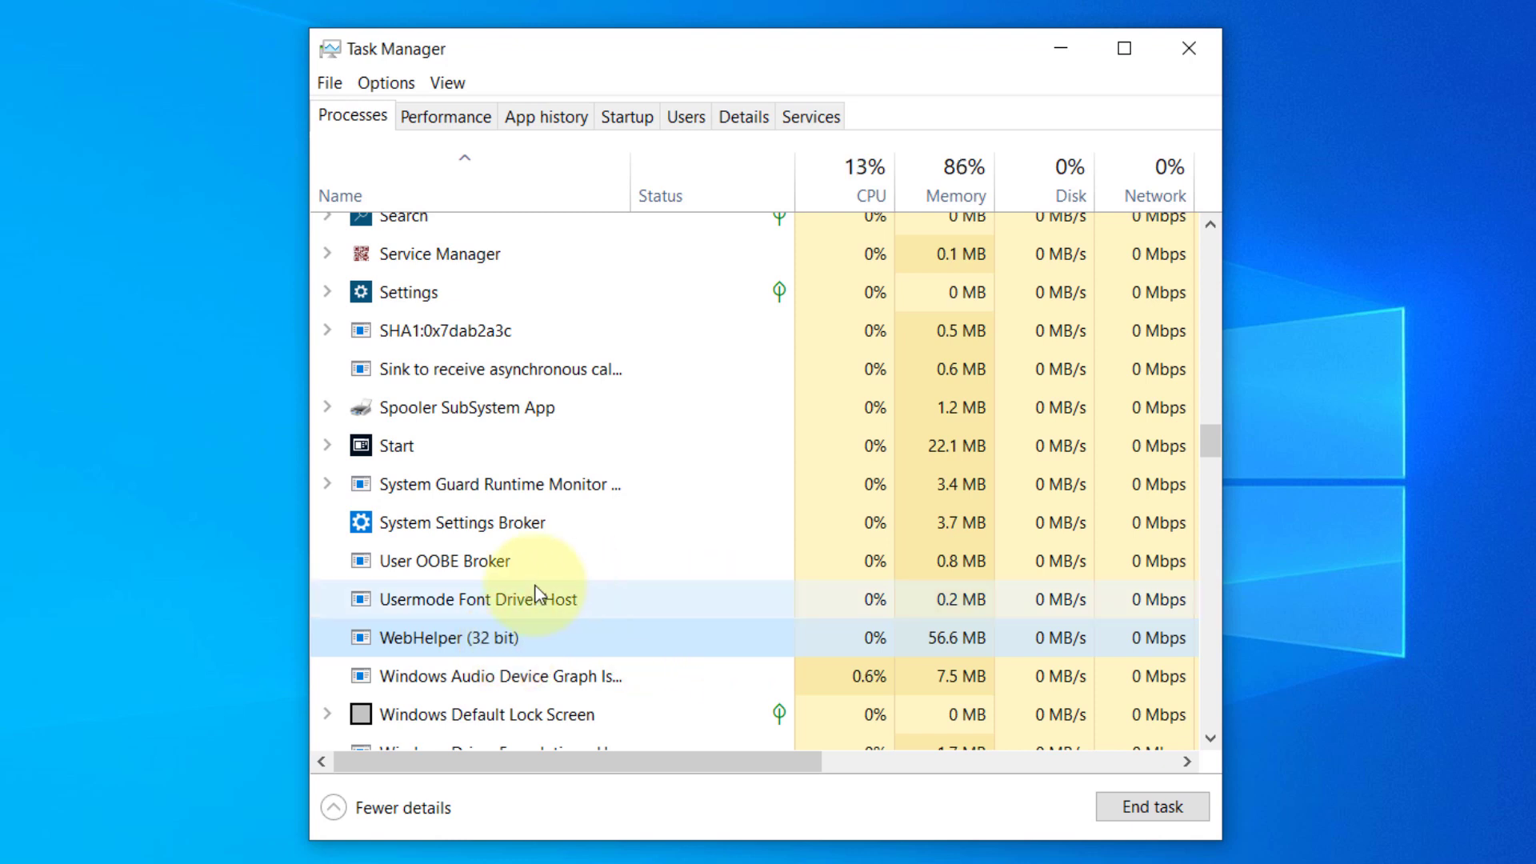
{"action": "scroll", "coordinate": [550, 637], "scroll_direction": "down", "scroll_amount": 1}
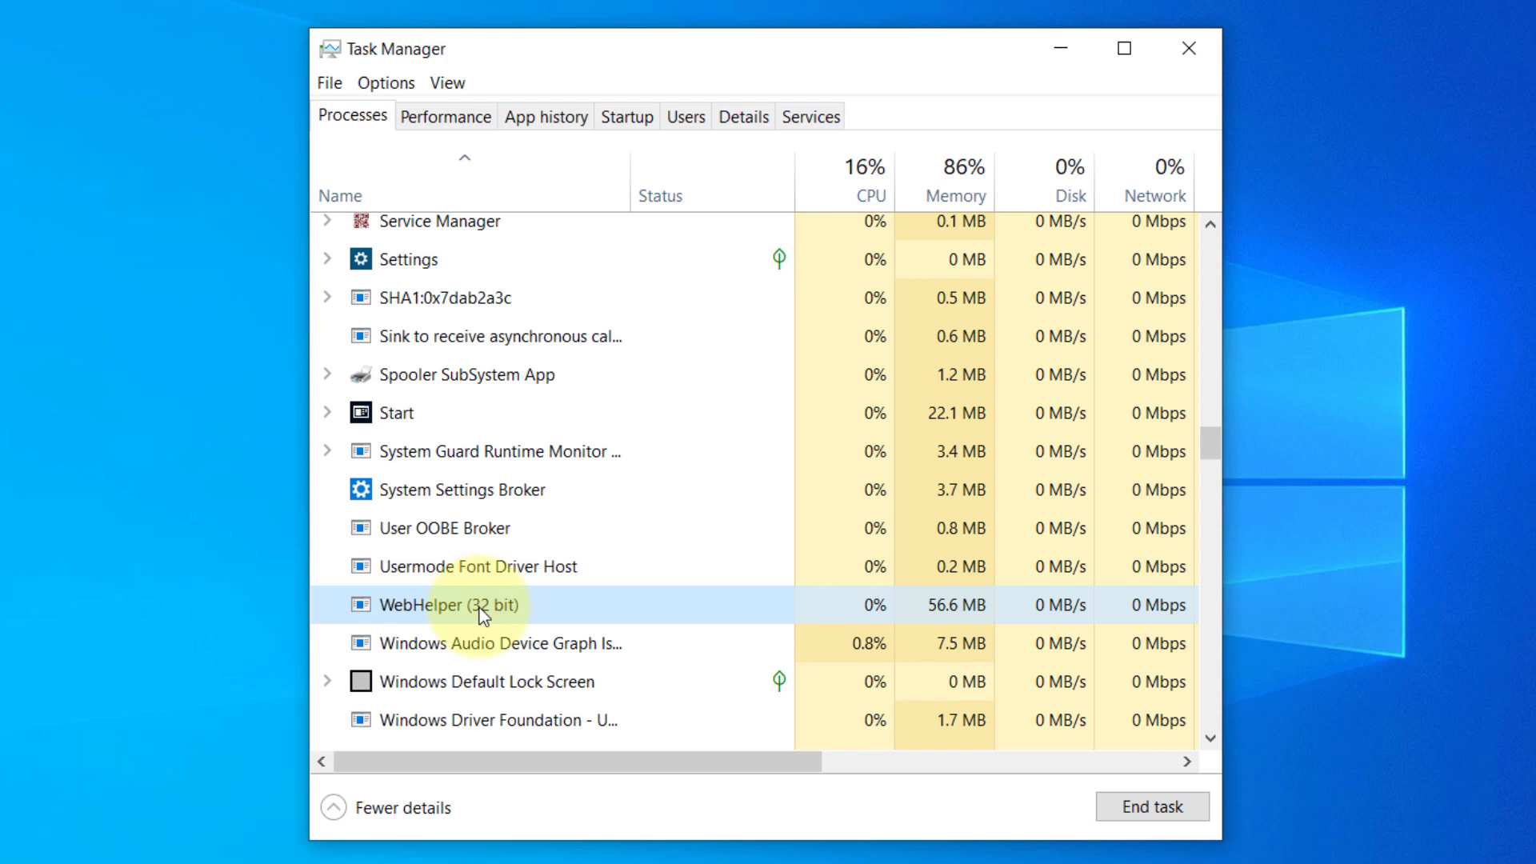
Step: Open WebHelper's file location, the 3.5.5_46074 updates folder, and deselect utorrentie.exe
{"action": "right_click", "coordinate": [519, 606]}
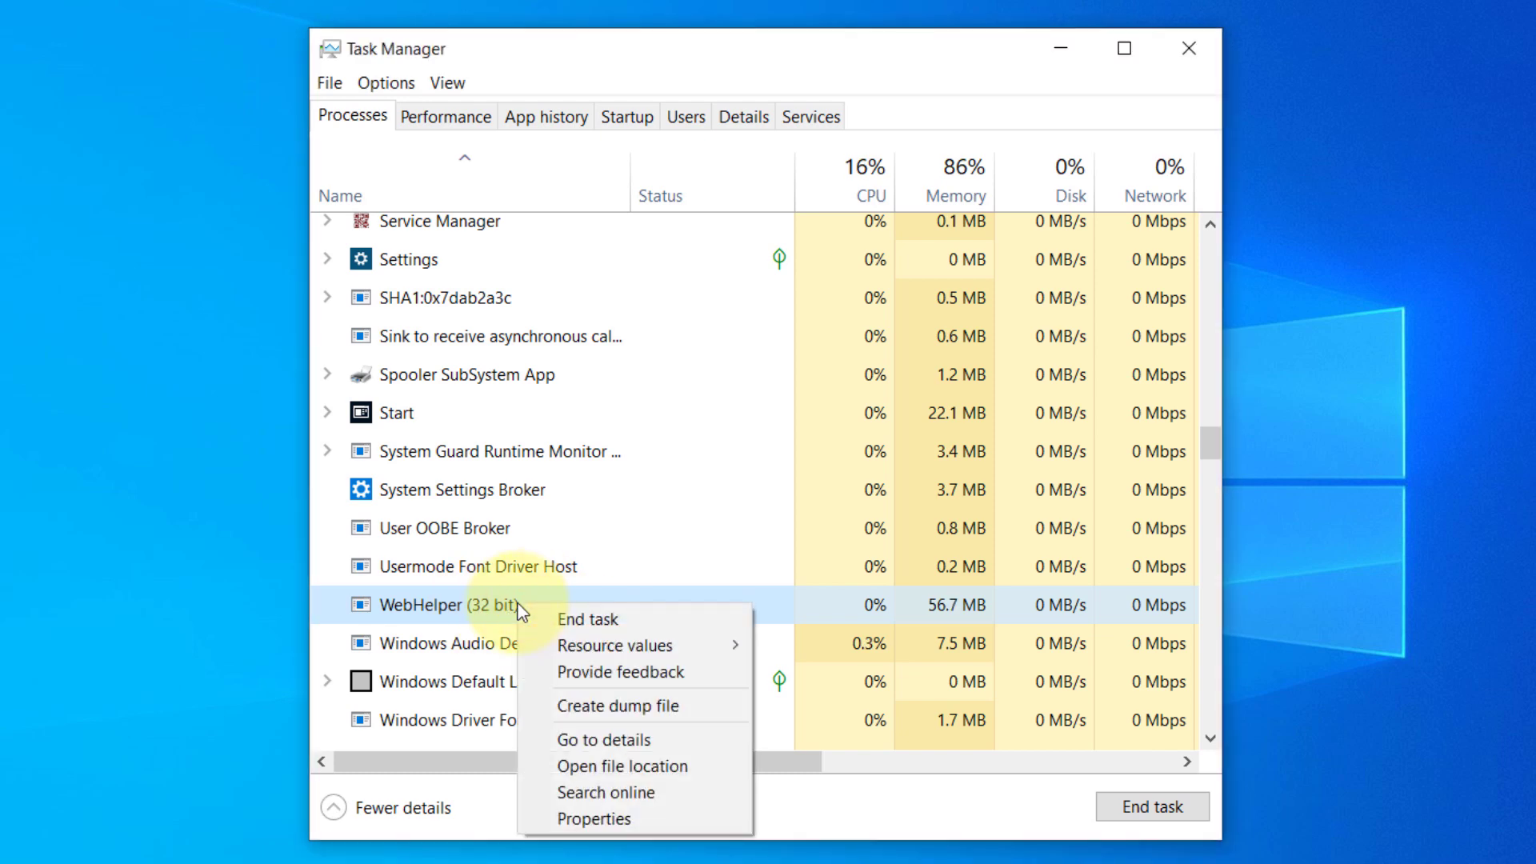
{"action": "left_click", "coordinate": [578, 764]}
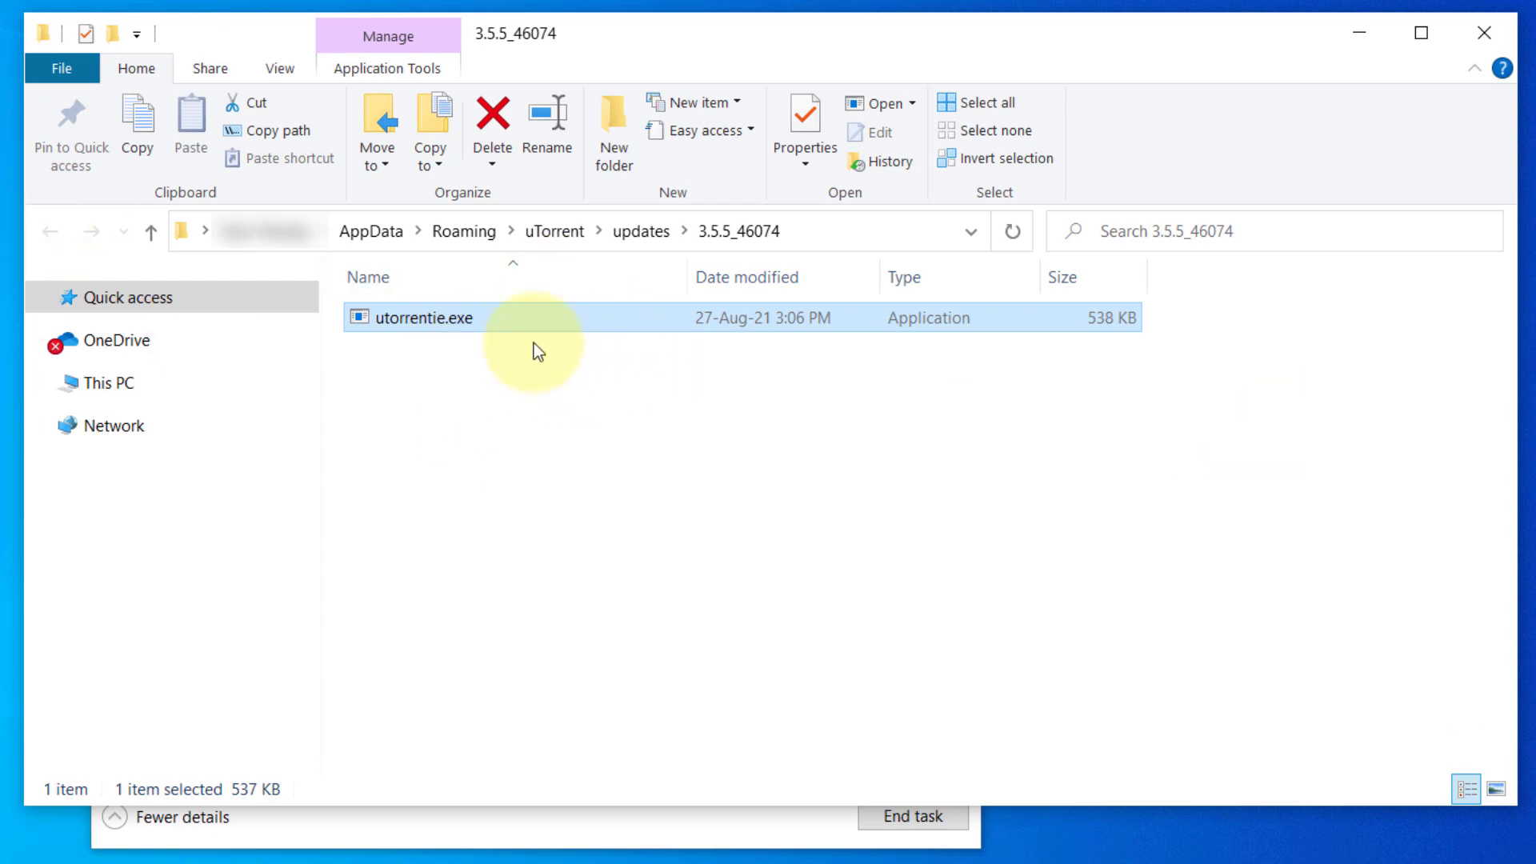
{"action": "left_click", "coordinate": [555, 379]}
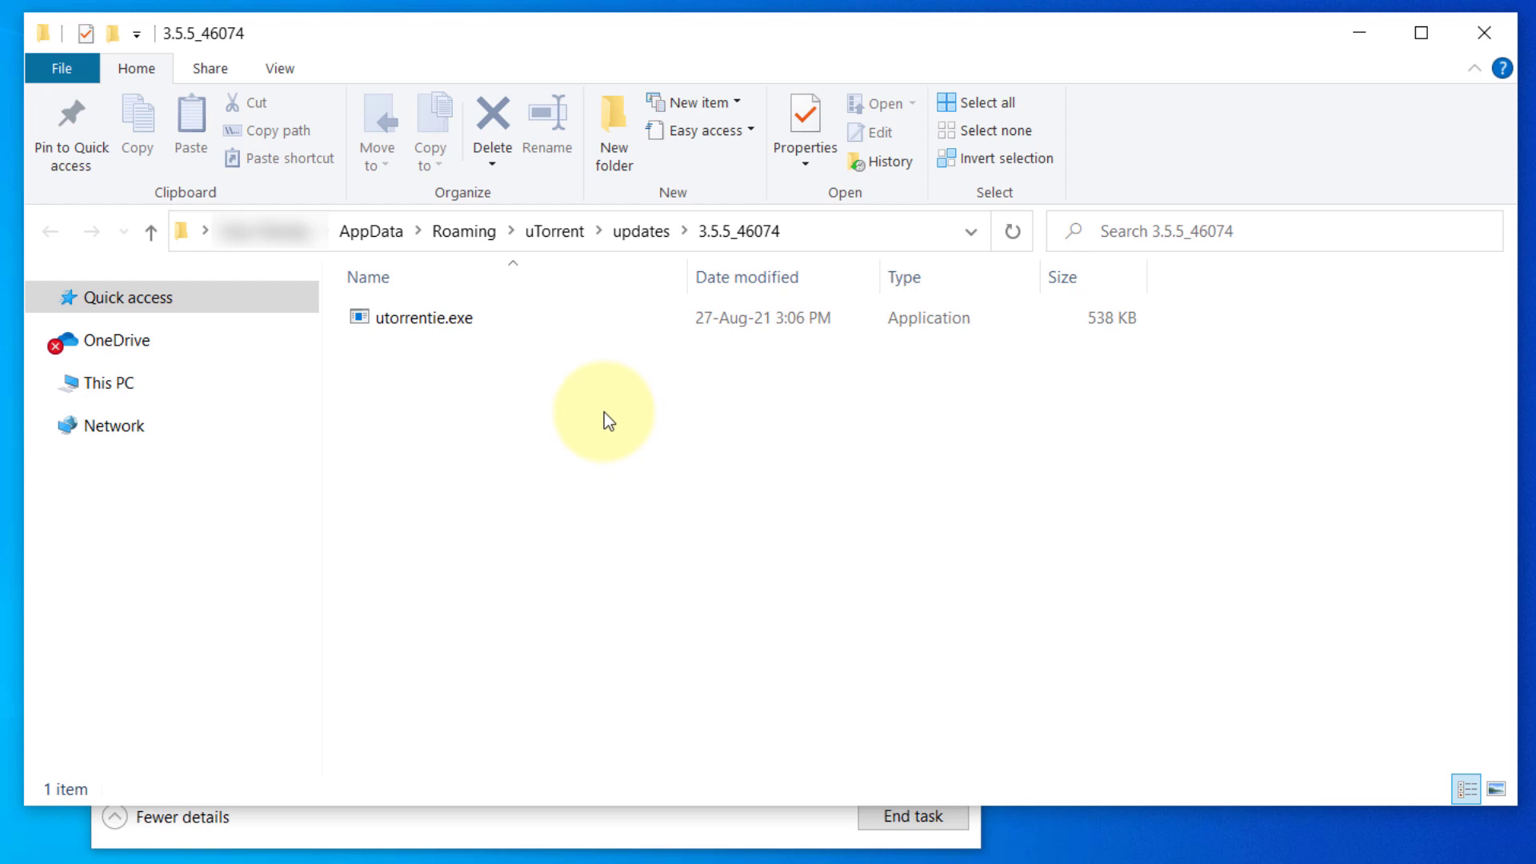
Step: End the WebHelper (32 bit) process in Task Manager
{"action": "left_click", "coordinate": [545, 819]}
{"action": "left_click", "coordinate": [285, 620]}
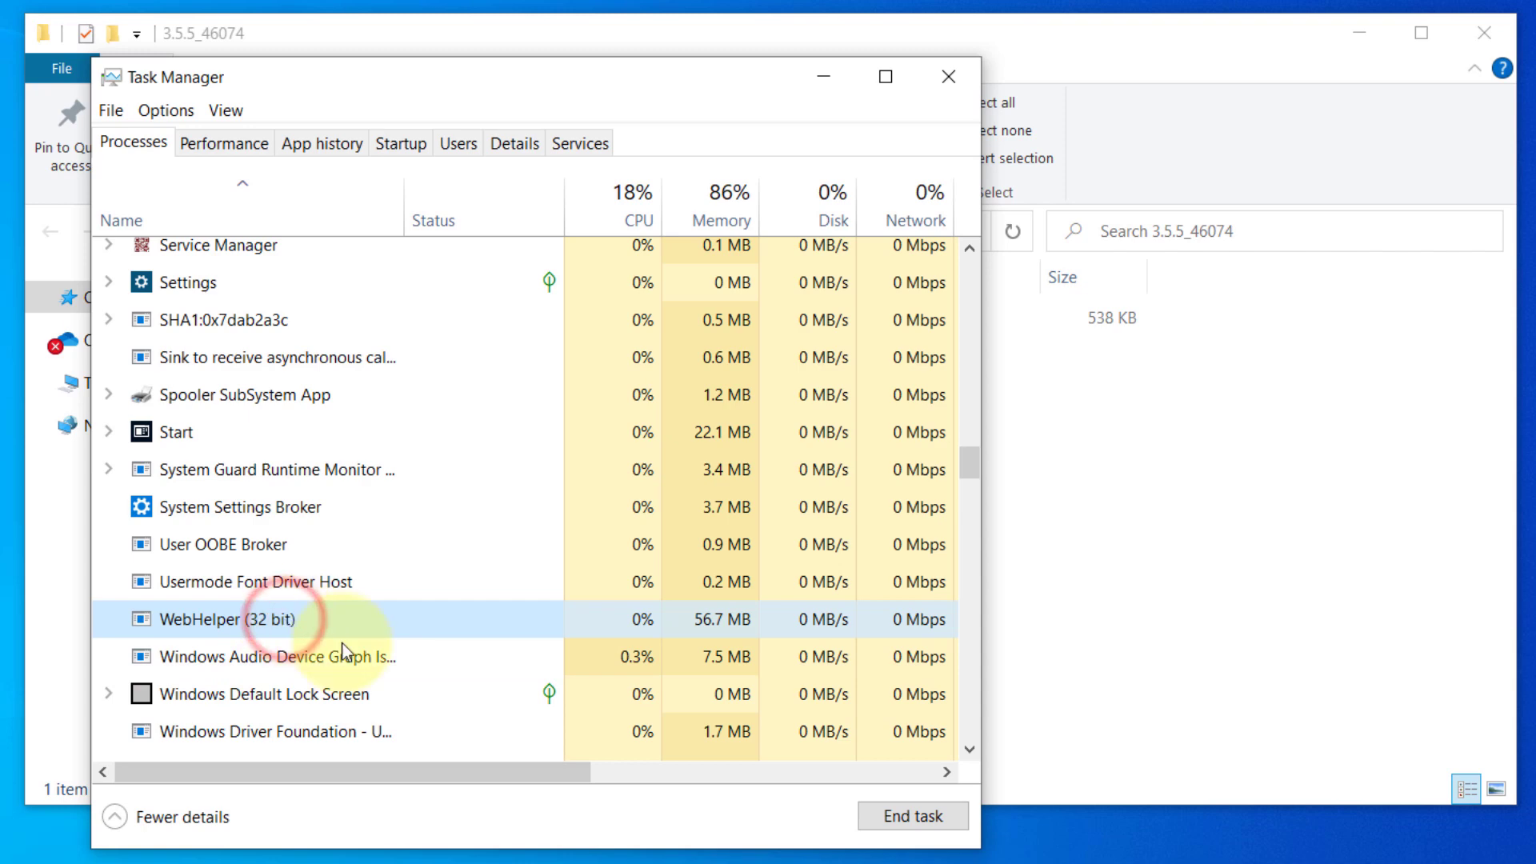
{"action": "left_click", "coordinate": [902, 810]}
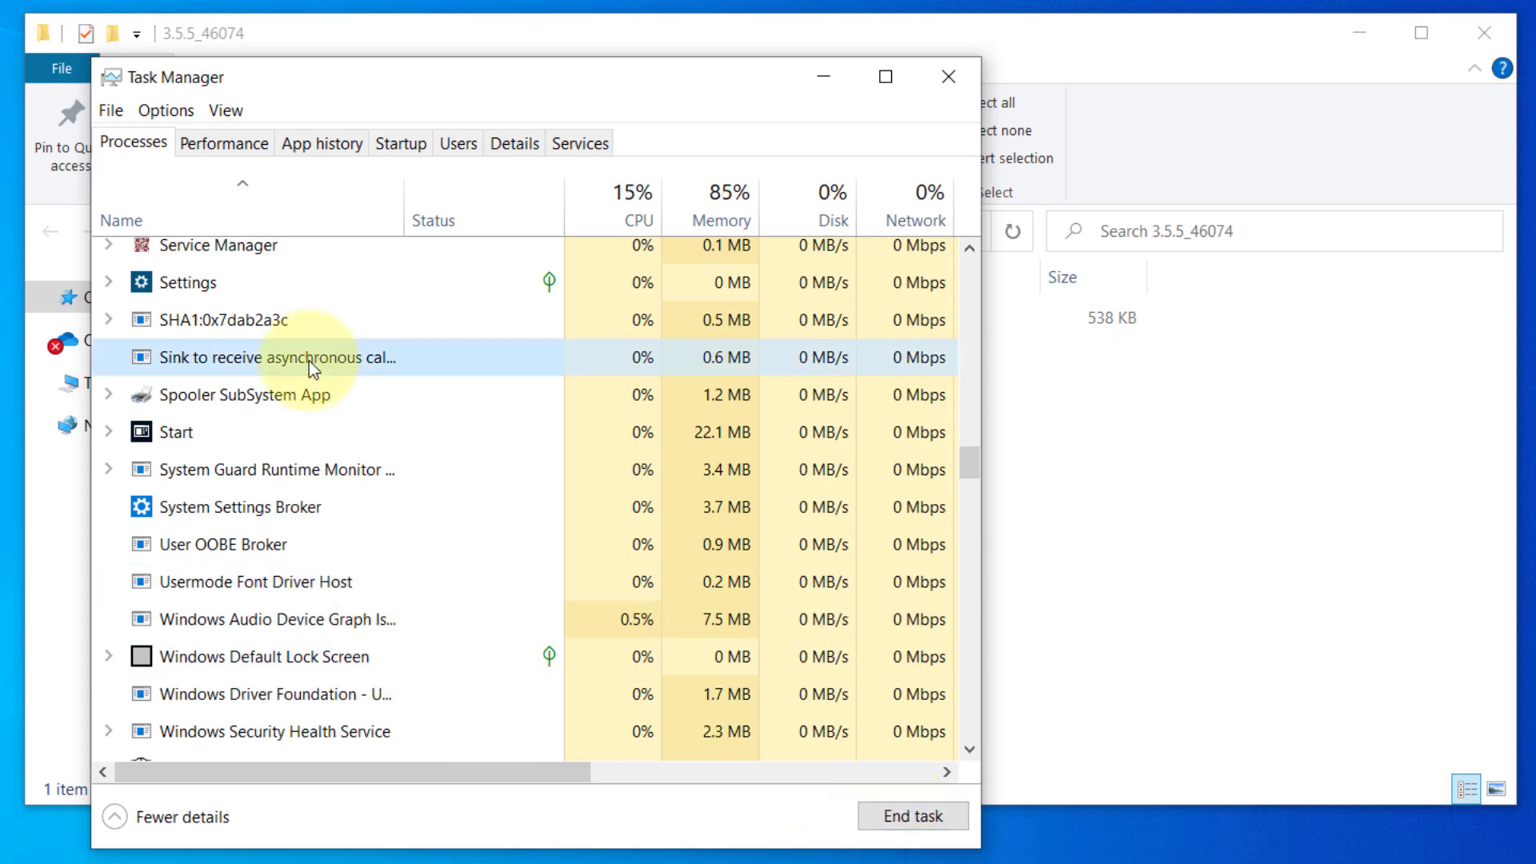
Step: End the µTorrent (32 bit) process and minimize Task Manager
{"action": "left_click_drag", "start_coordinate": [970, 468], "coordinate": [991, 271]}
{"action": "left_click", "coordinate": [305, 658]}
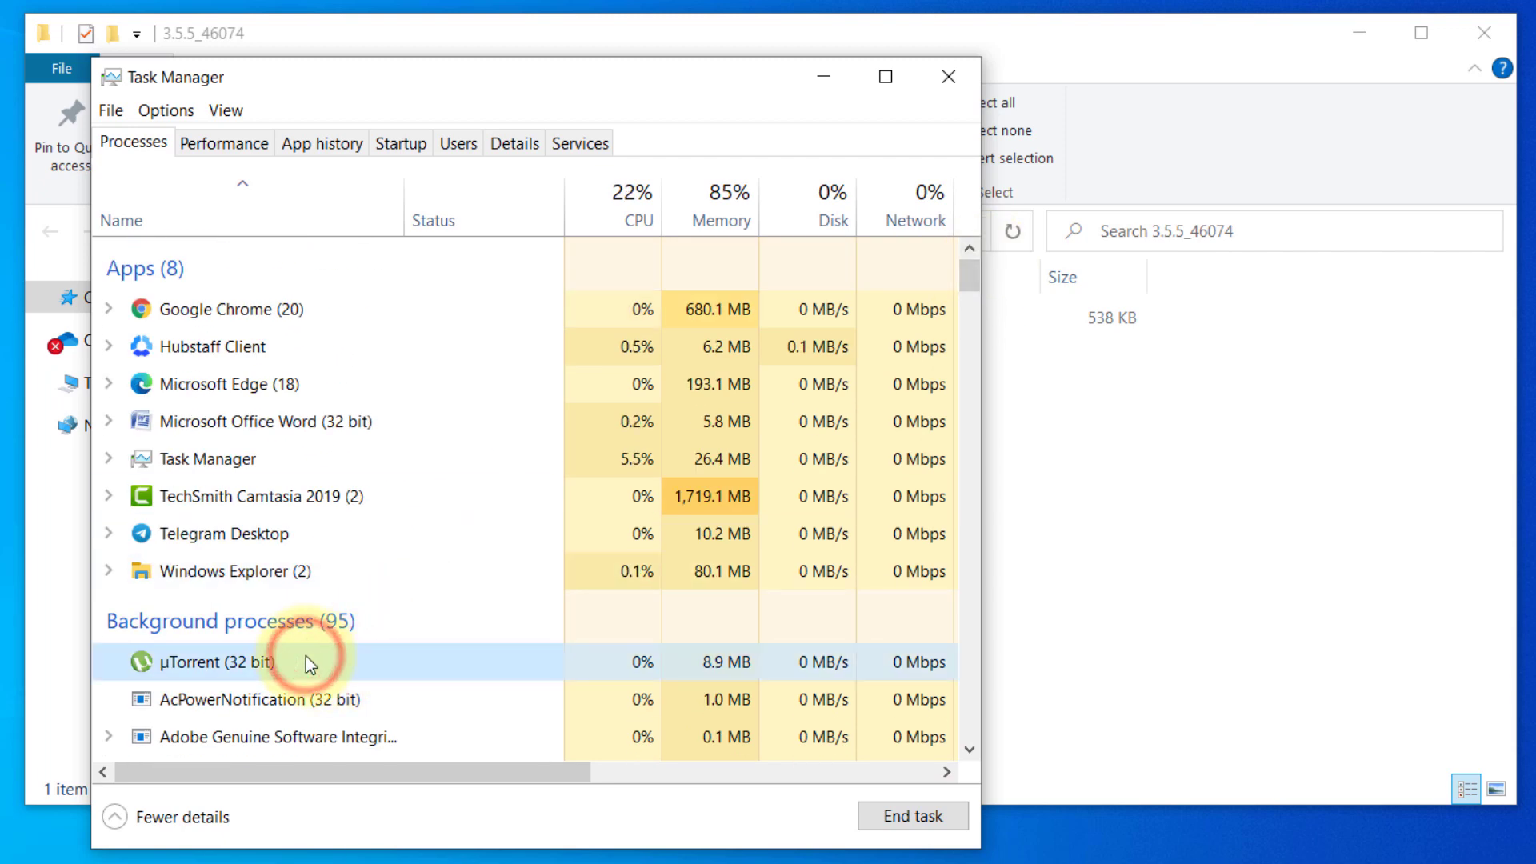
{"action": "left_click", "coordinate": [918, 808]}
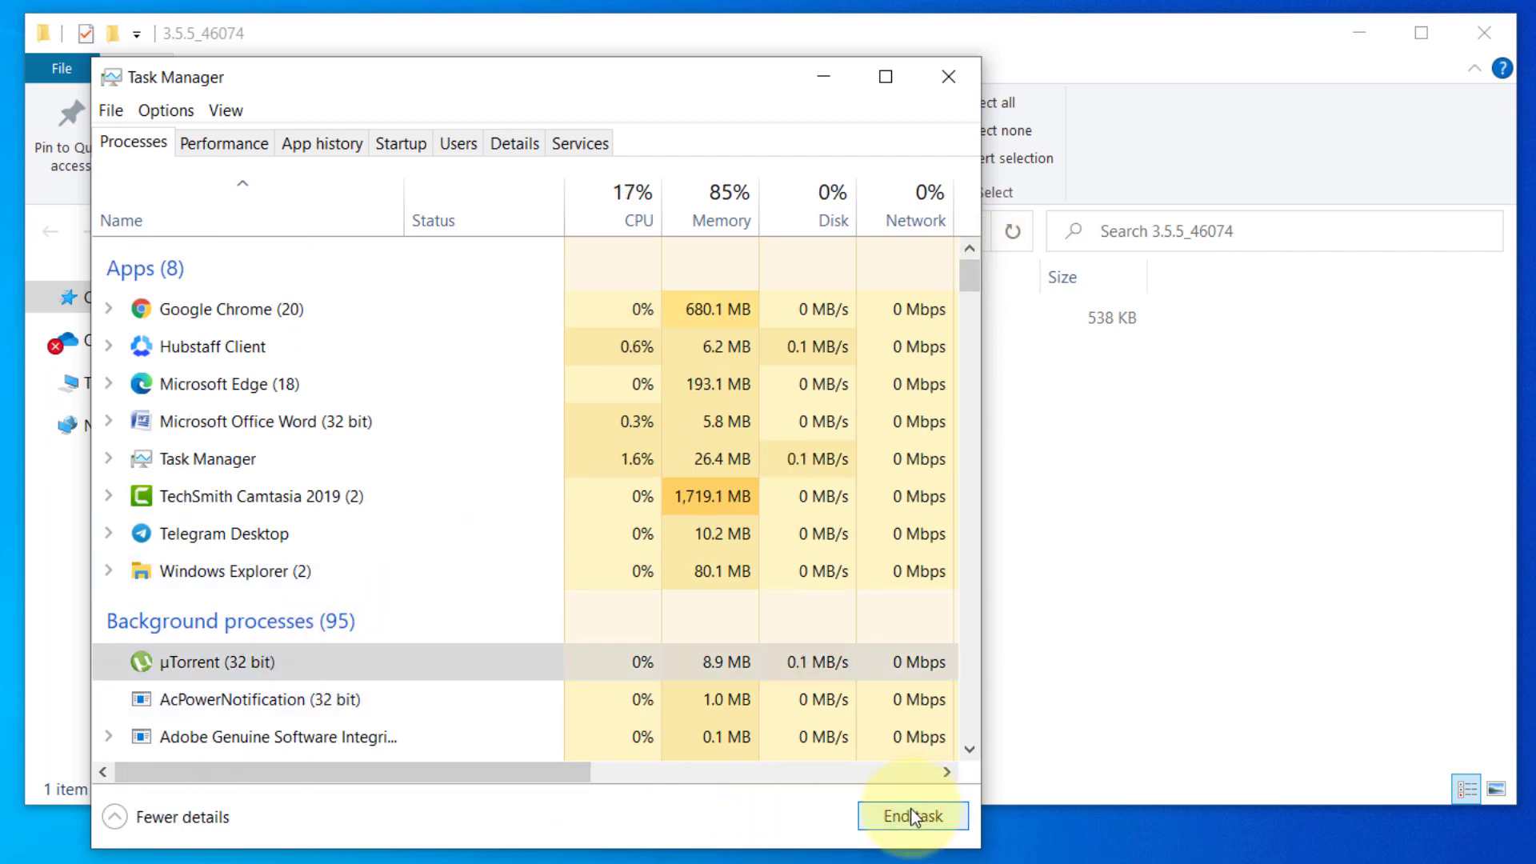
{"action": "left_click", "coordinate": [823, 74]}
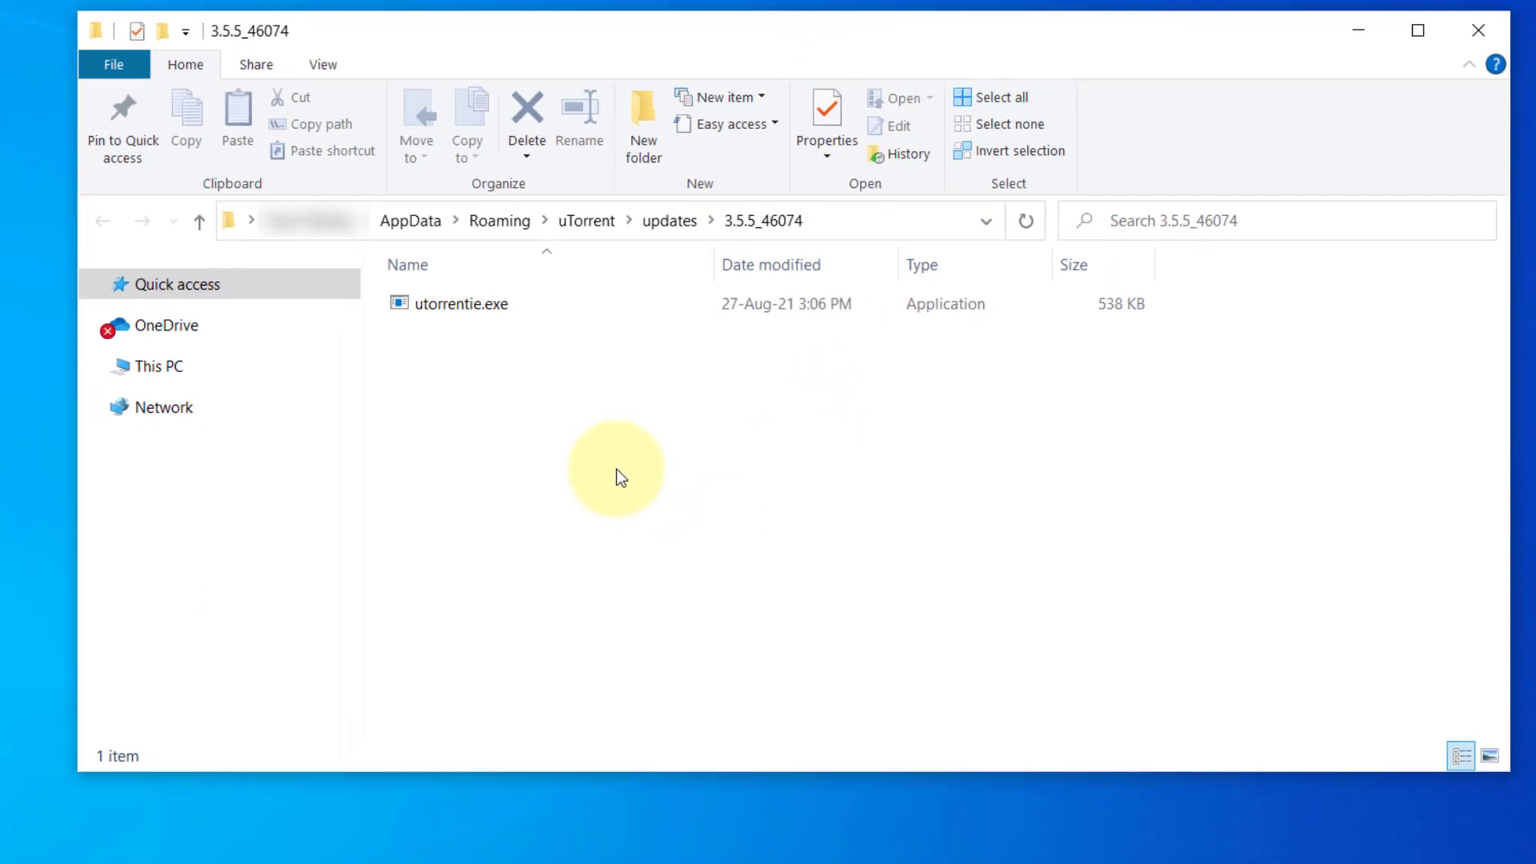
Step: Create a new empty text file named ddd.txt in 3.5.5_46074 and open it in Notepad
{"action": "right_click", "coordinate": [578, 431]}
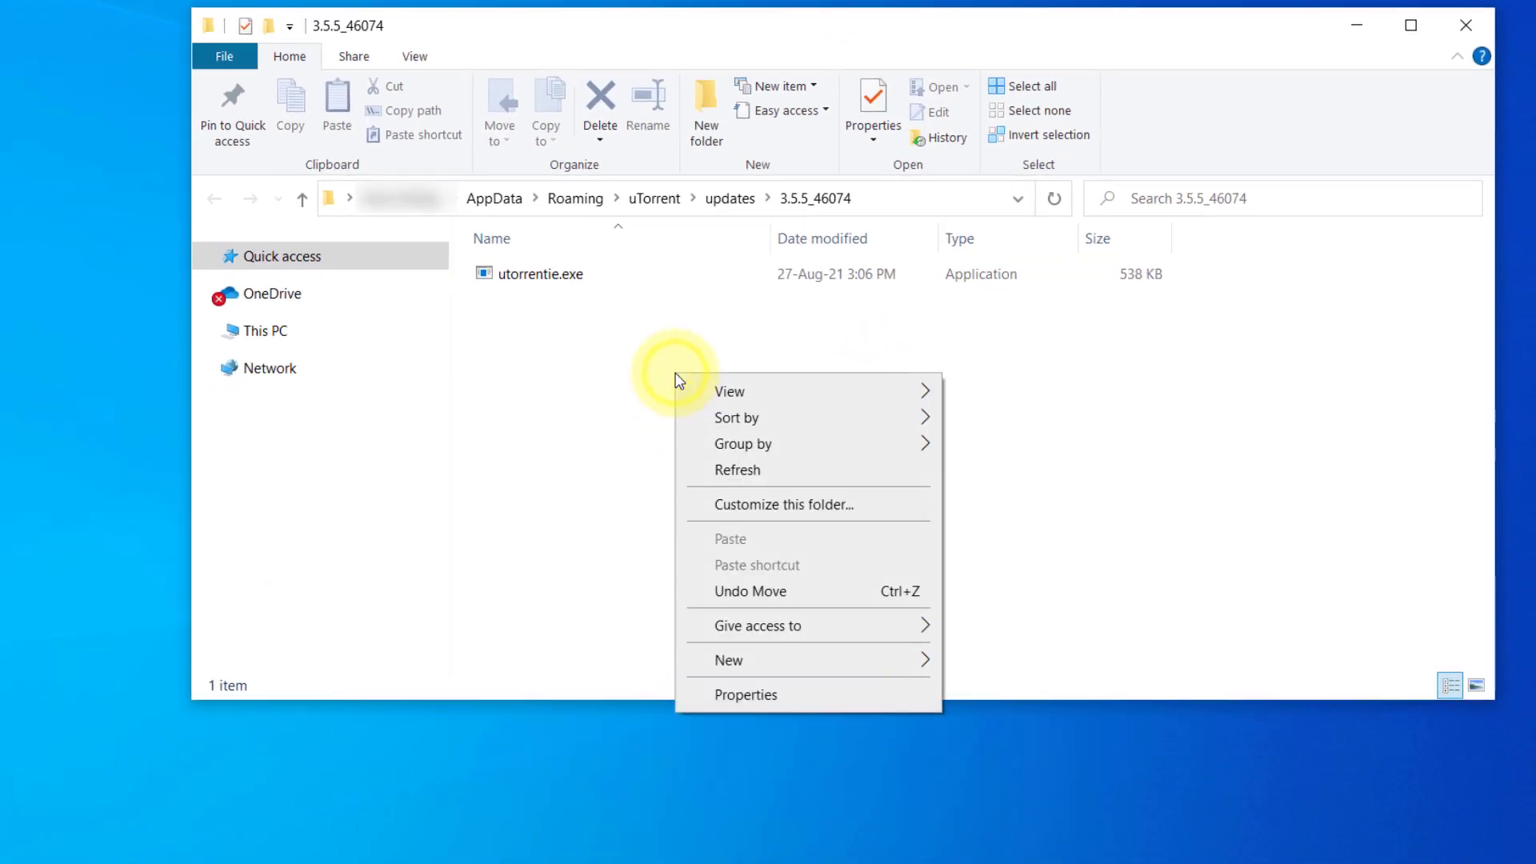
{"action": "left_click", "coordinate": [851, 658]}
{"action": "left_click", "coordinate": [1032, 776]}
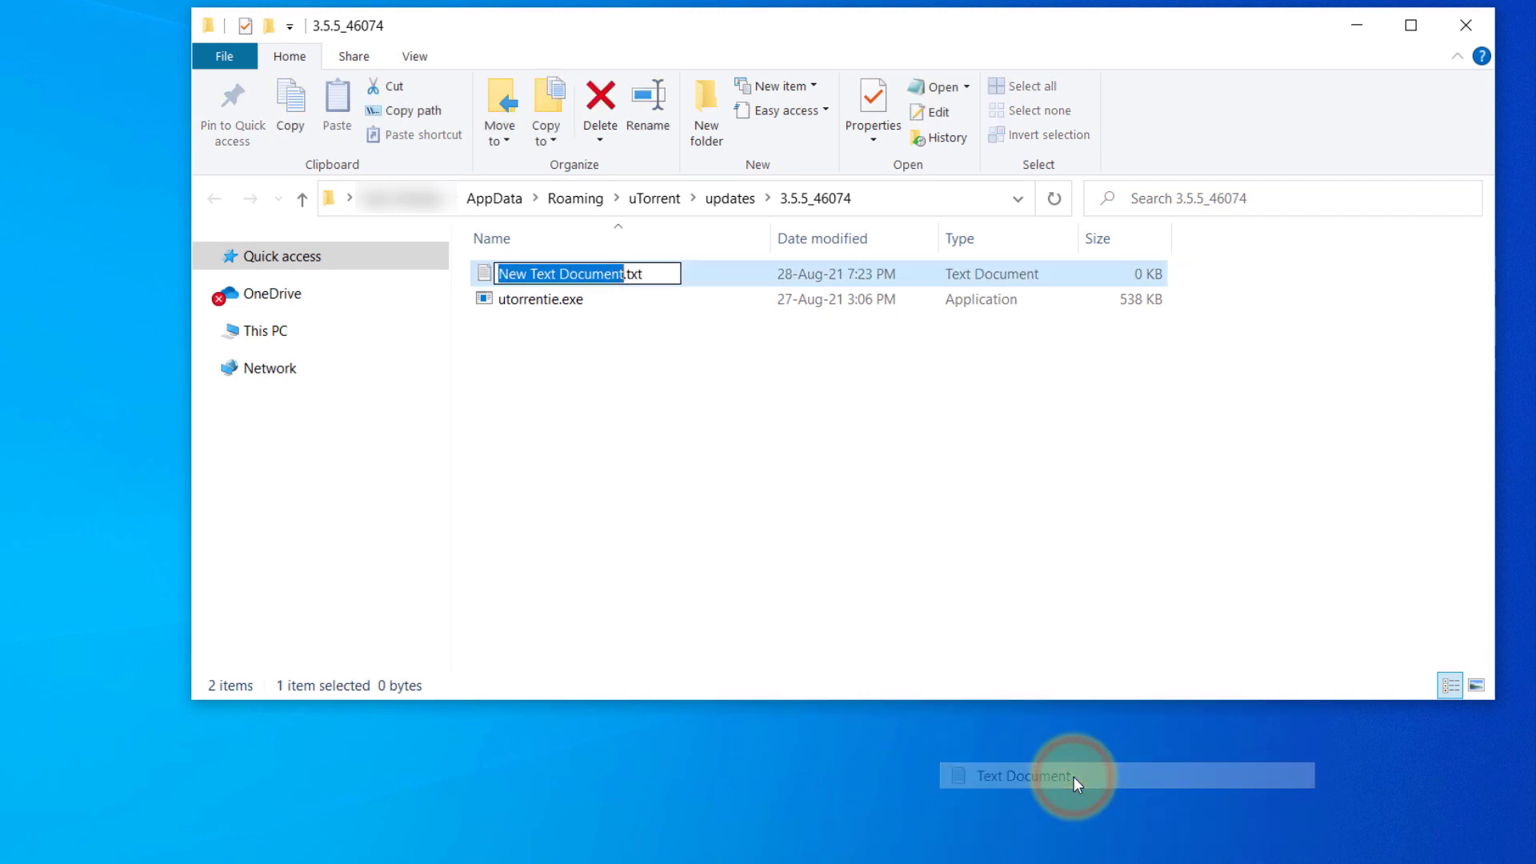
{"action": "type", "text": "dd"}
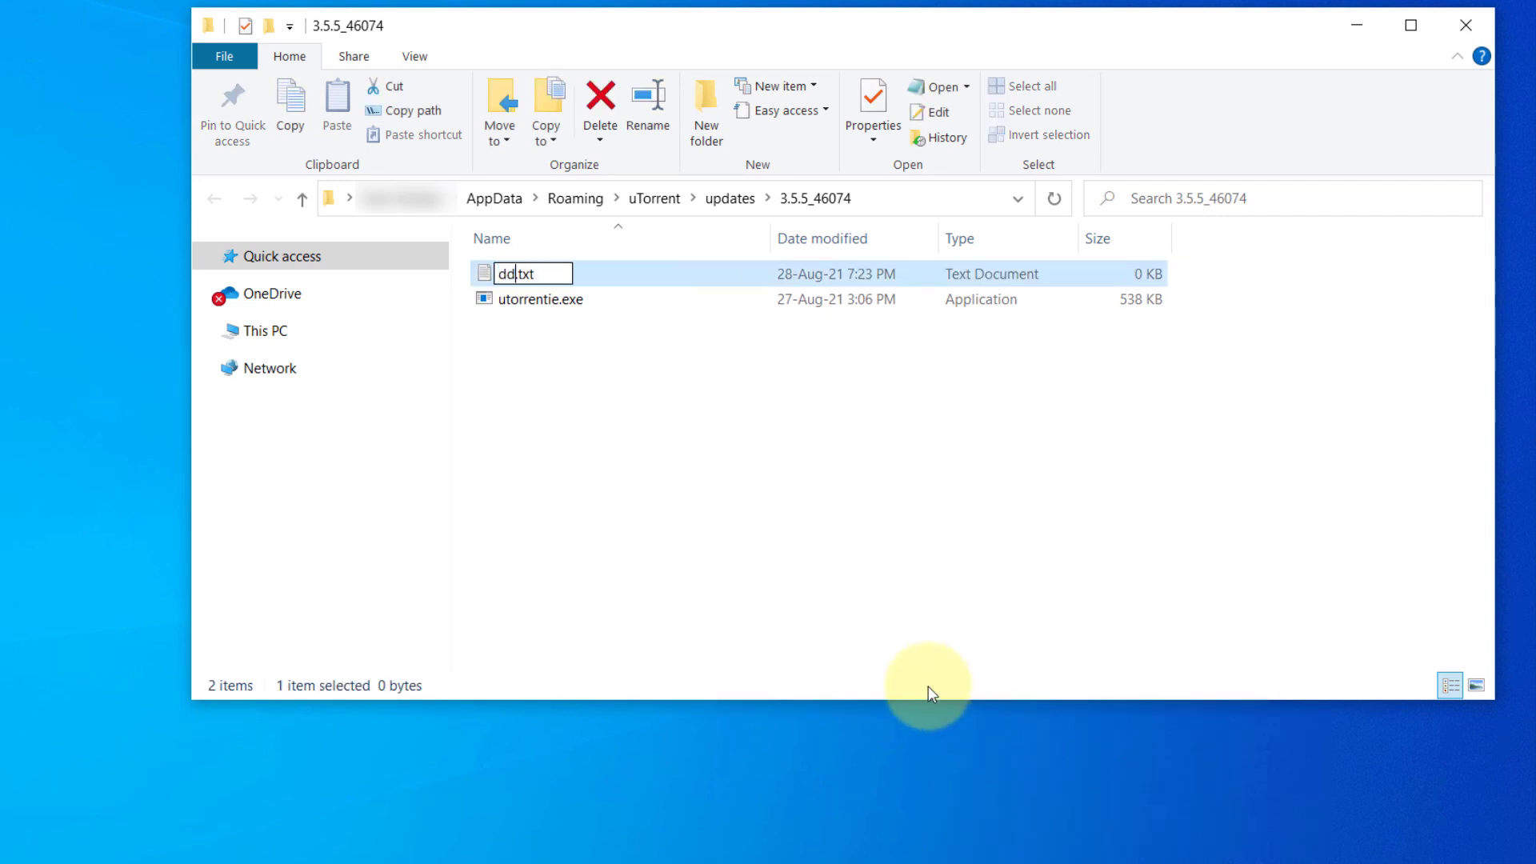
{"action": "type", "text": "d"}
{"action": "left_click", "coordinate": [639, 524]}
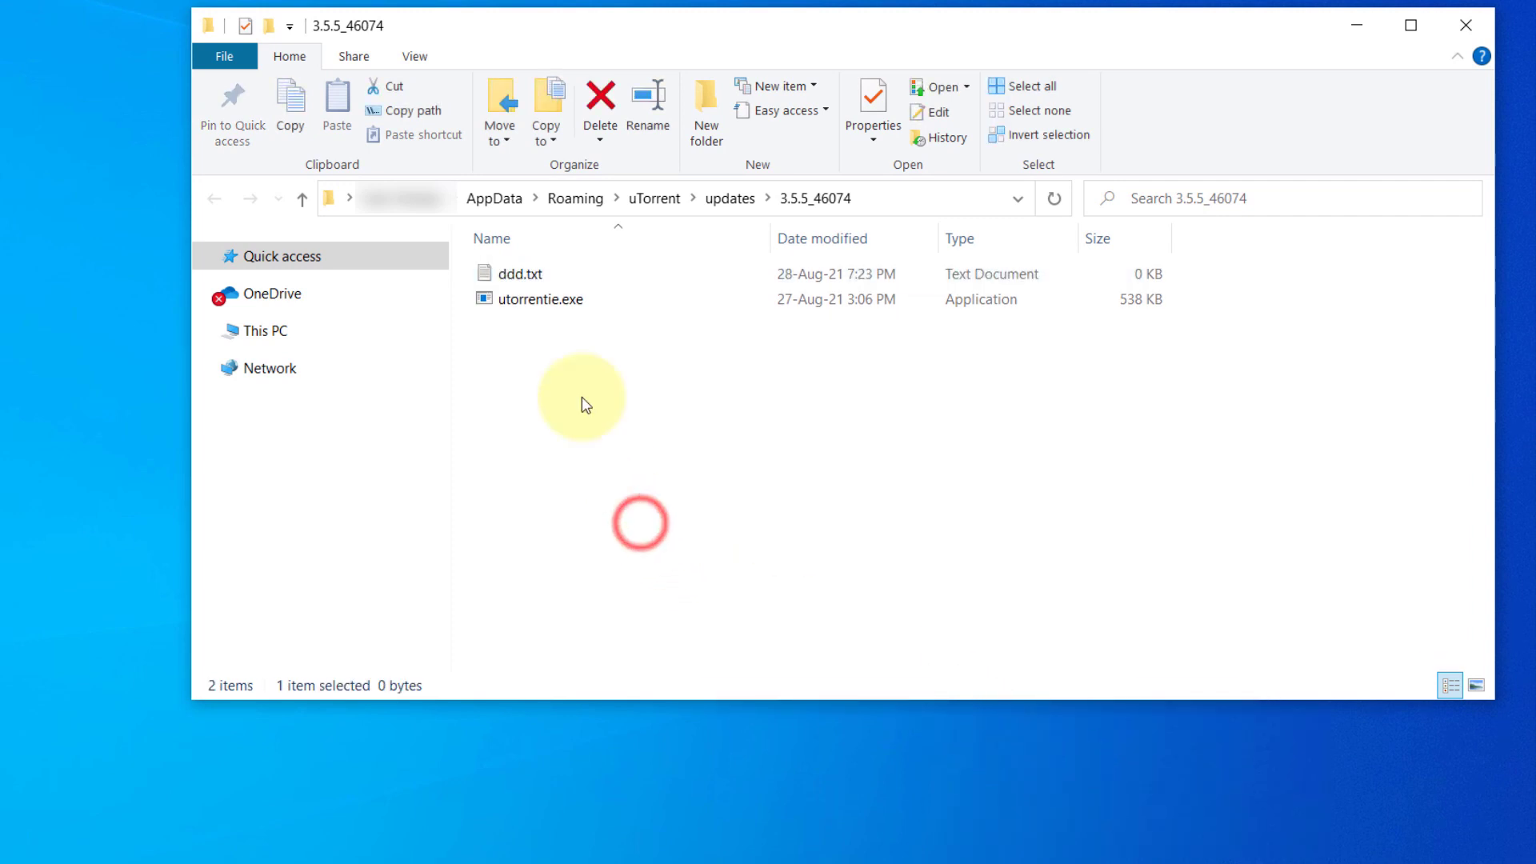
{"action": "double_click", "coordinate": [533, 278]}
{"action": "left_click_drag", "start_coordinate": [387, 182], "coordinate": [450, 352]}
Step: Save the blank Notepad file as utorrentie.exe in the 3.5.5_46074 folder
{"action": "left_click", "coordinate": [163, 363]}
{"action": "left_click", "coordinate": [207, 477]}
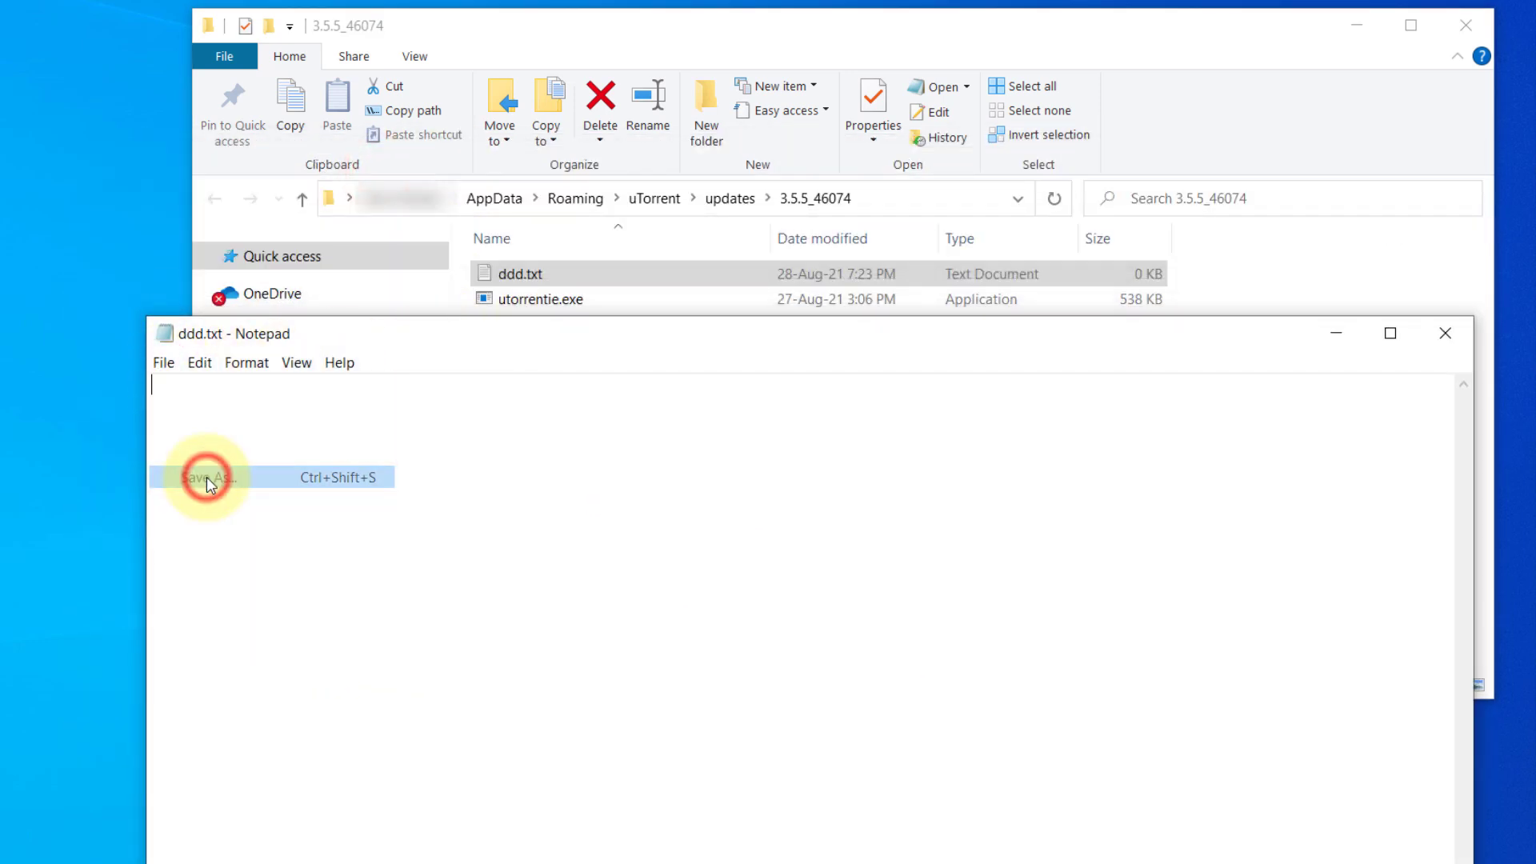
{"action": "left_click_drag", "start_coordinate": [593, 334], "coordinate": [593, 344]}
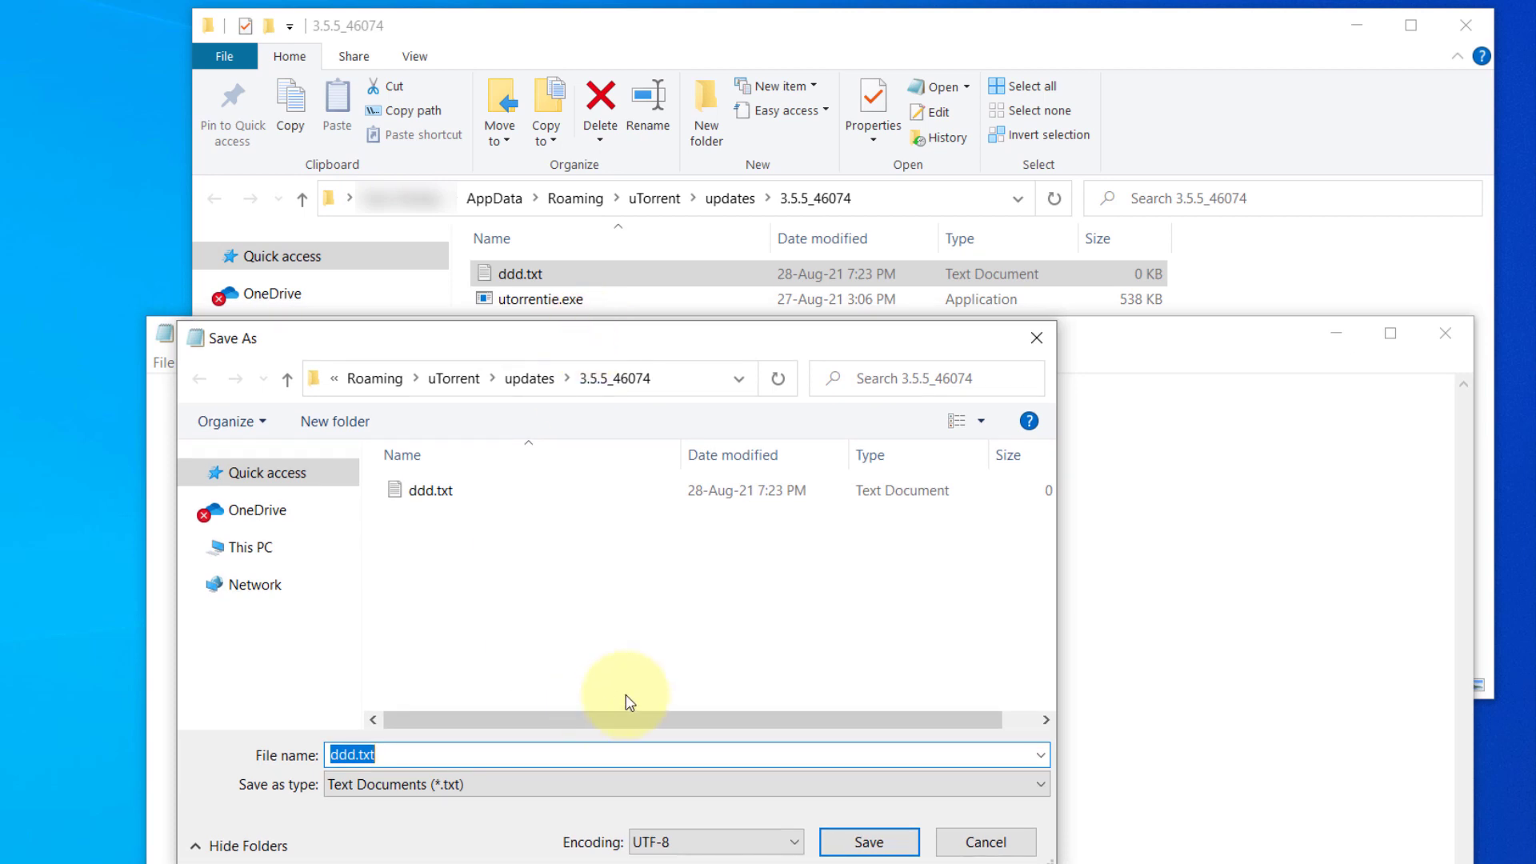
{"action": "type", "text": "utorr"}
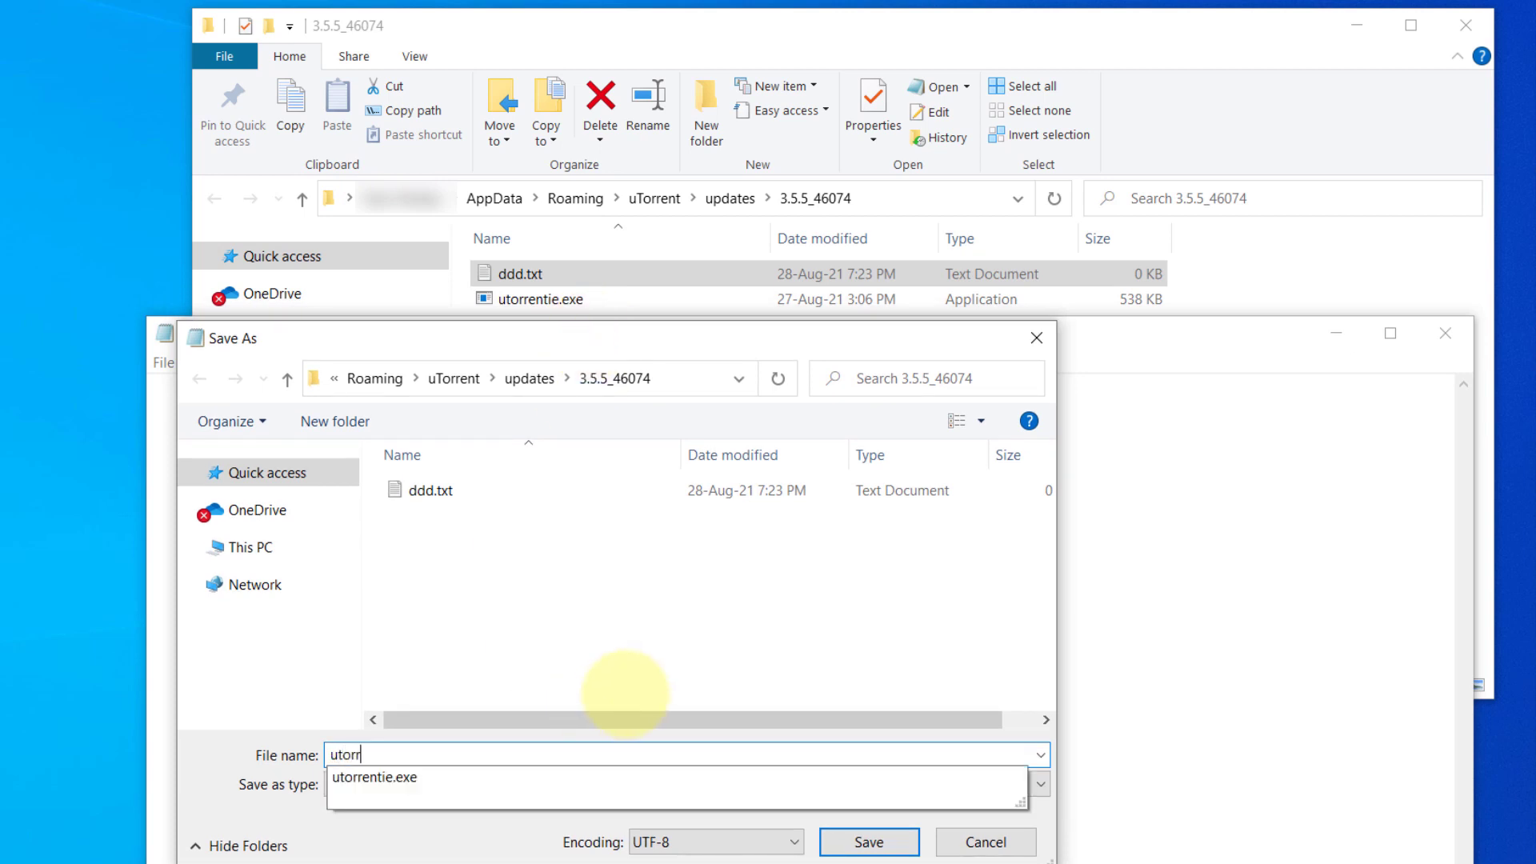
{"action": "type", "text": "entie.exe"}
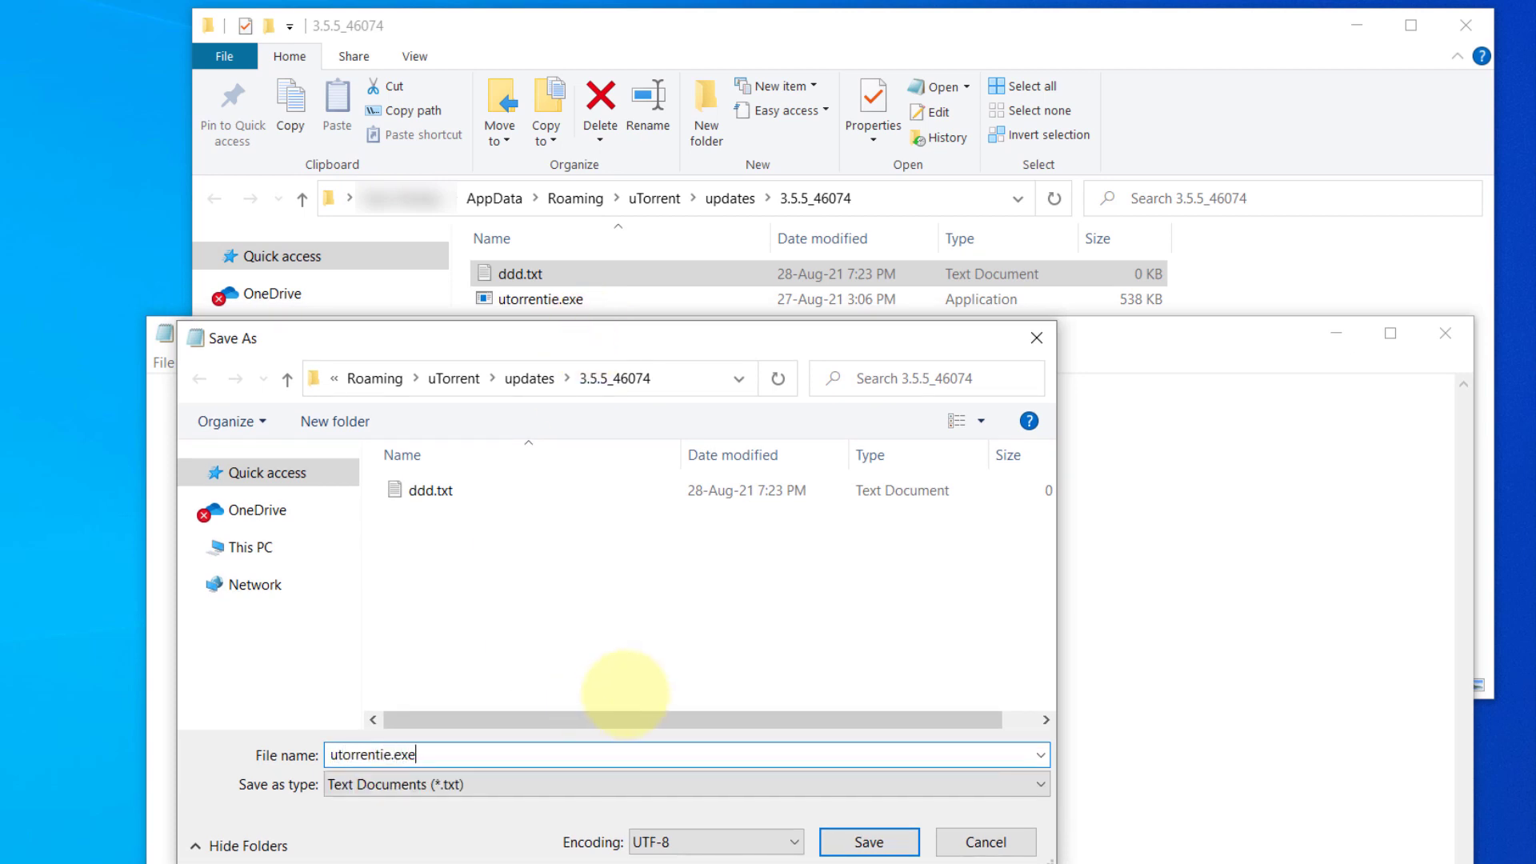
{"action": "left_click", "coordinate": [867, 843]}
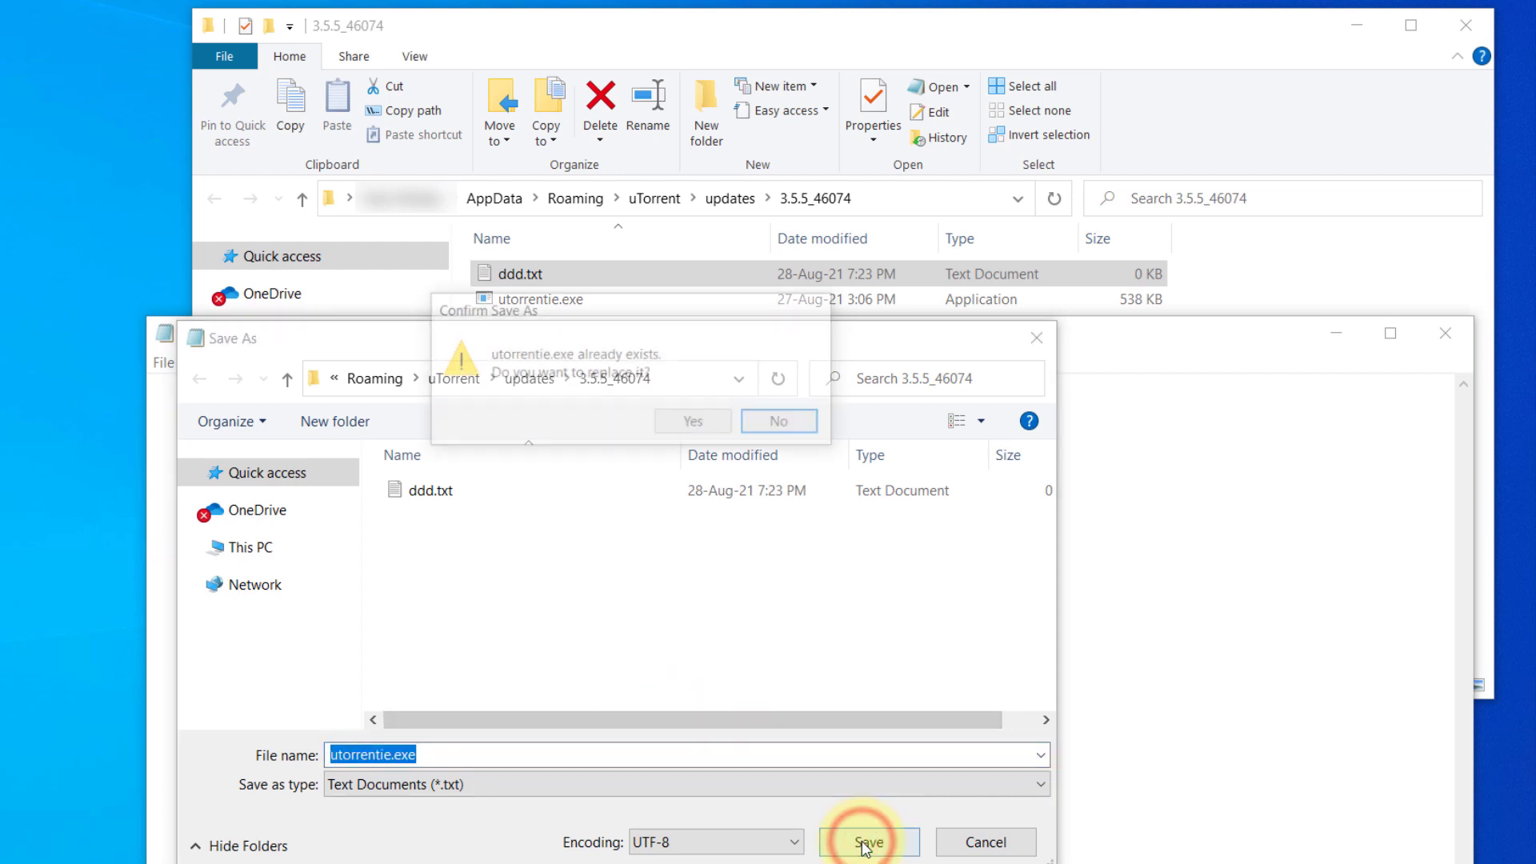
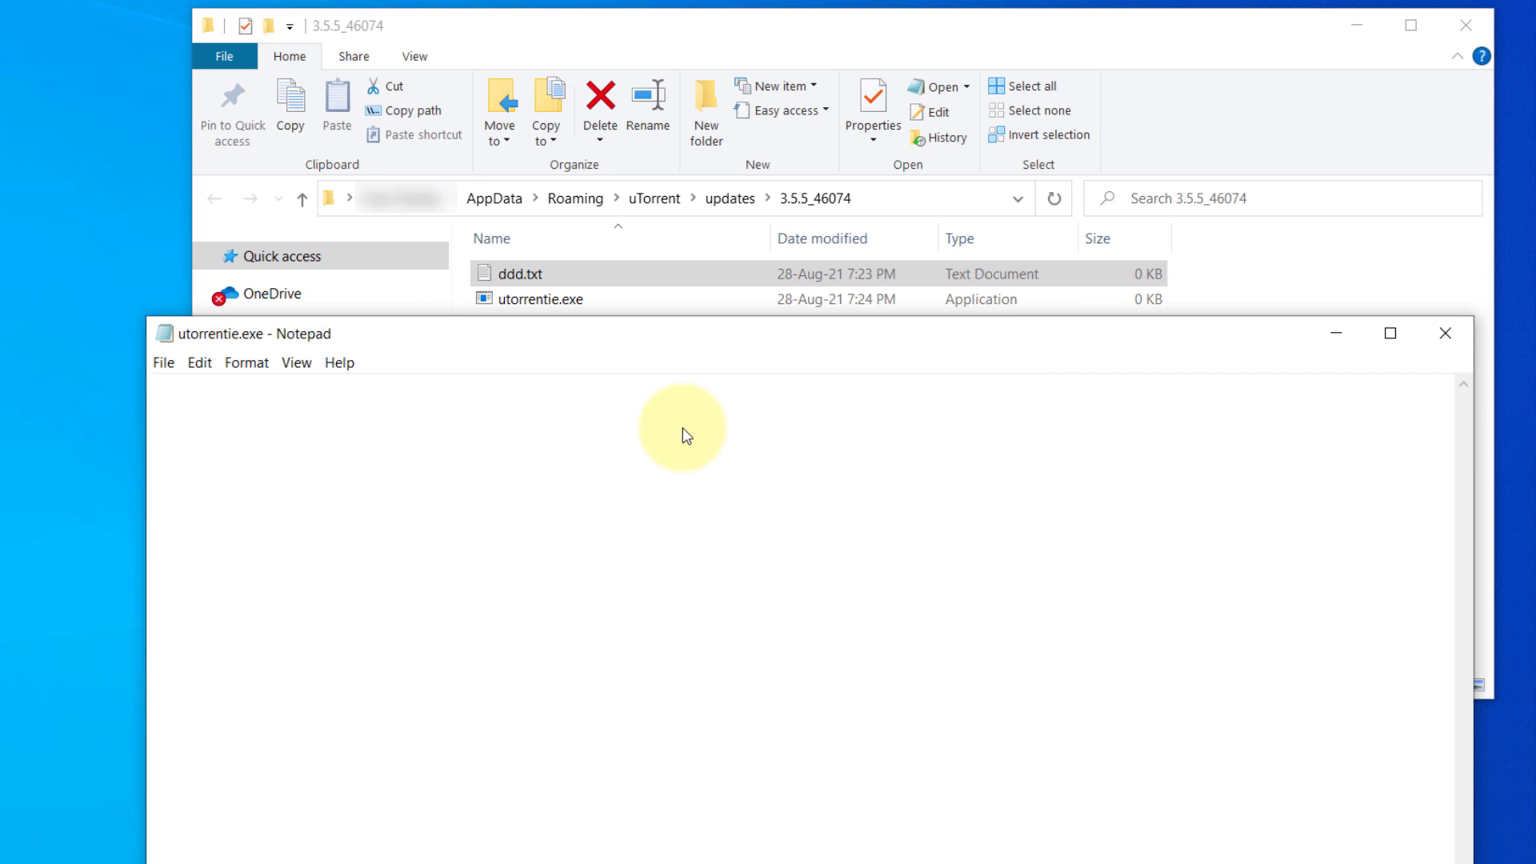
Step: Clear the file selection in the 3.5.5_46074 update folder
{"action": "left_click", "coordinate": [1461, 339]}
{"action": "left_click", "coordinate": [612, 432]}
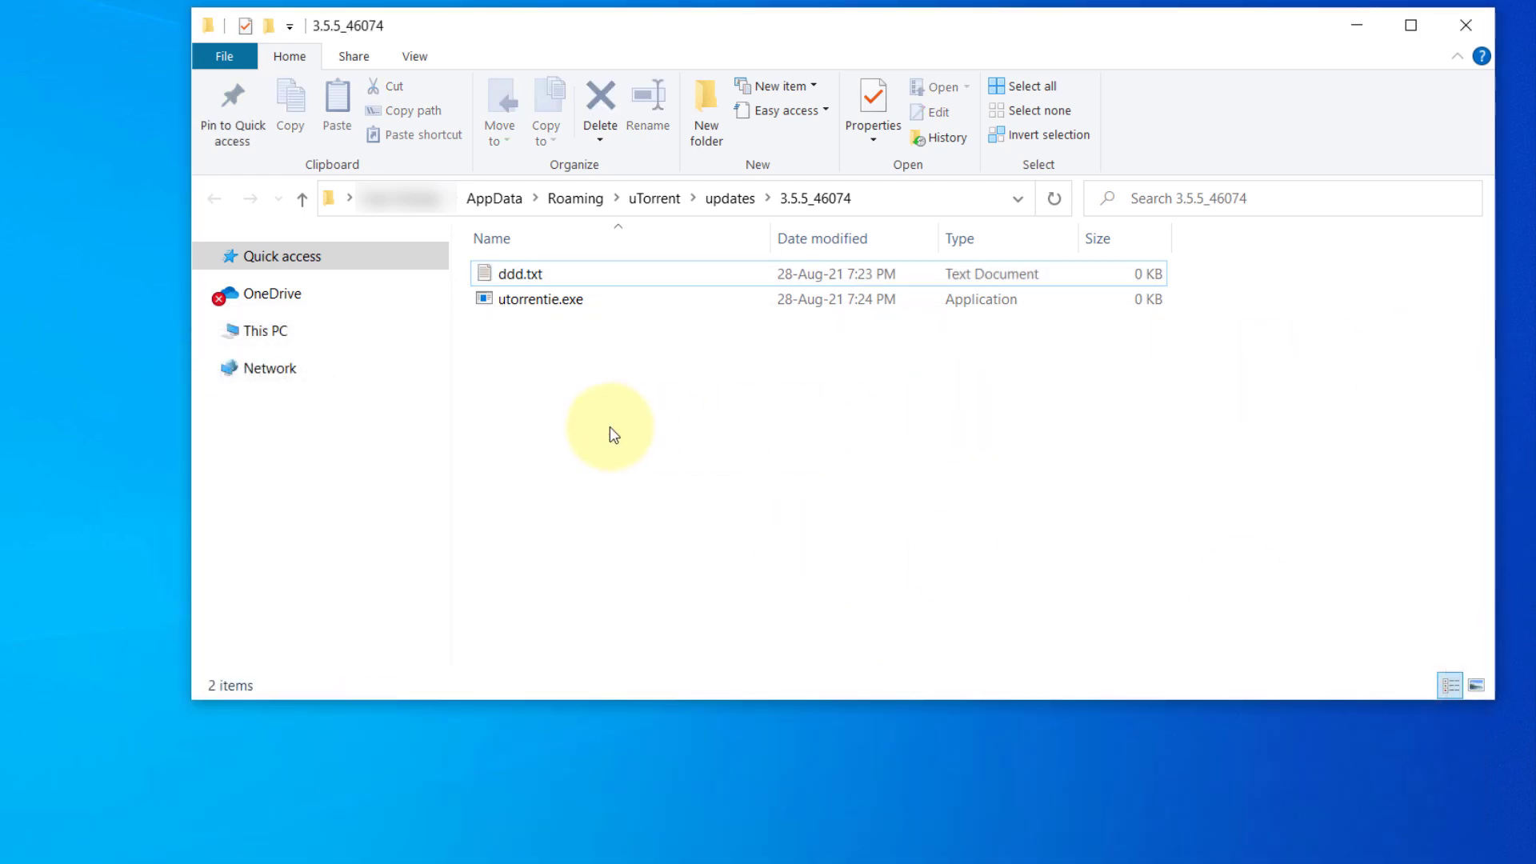
Step: Select utorrentie.exe, then view µTorrent's Active (0) torrents list
{"action": "left_click", "coordinate": [564, 300]}
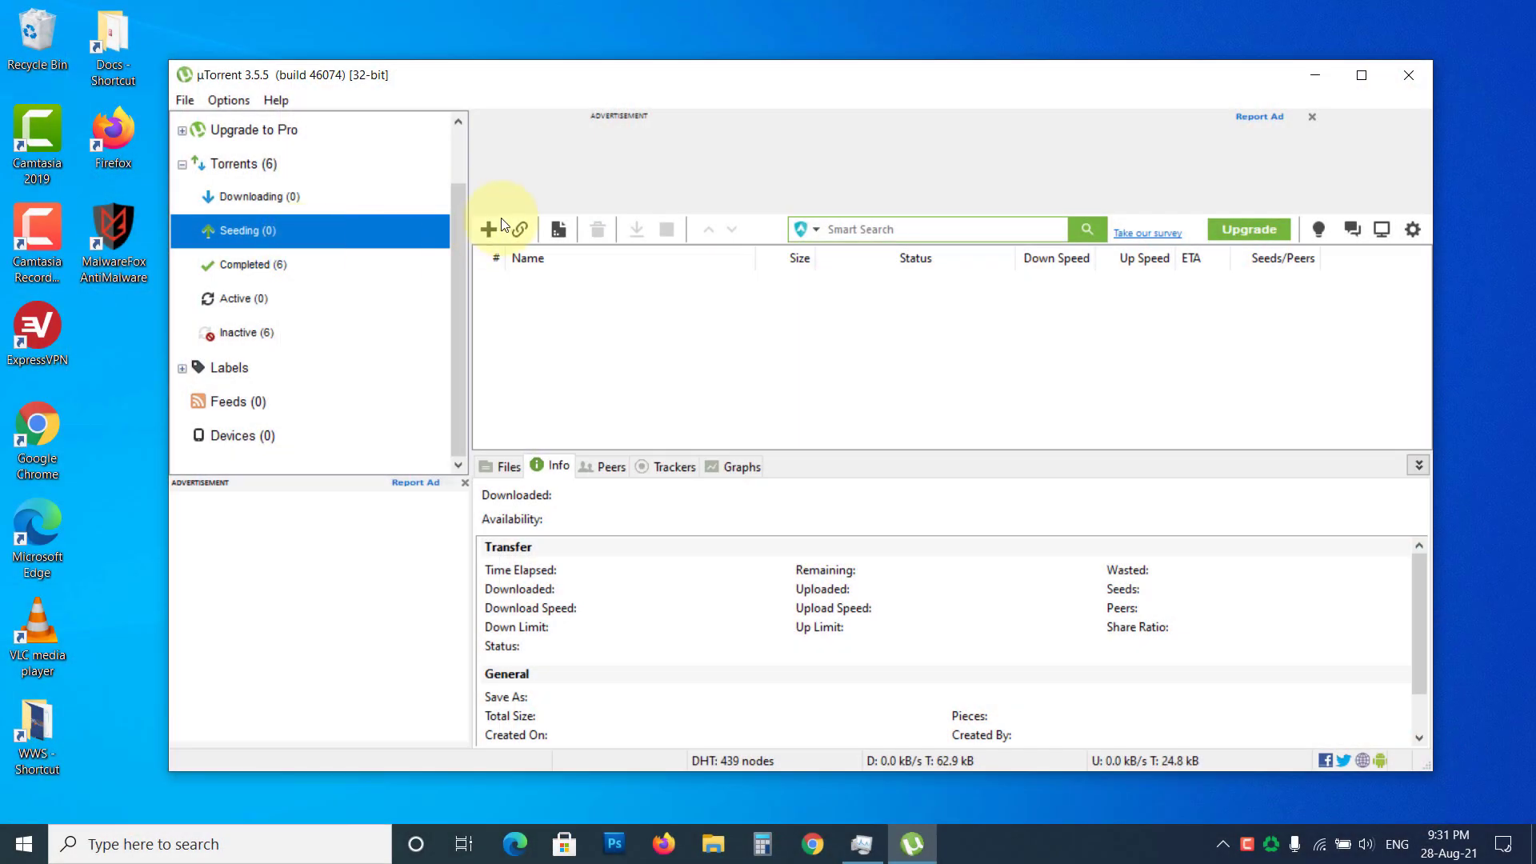
{"action": "left_click", "coordinate": [264, 305]}
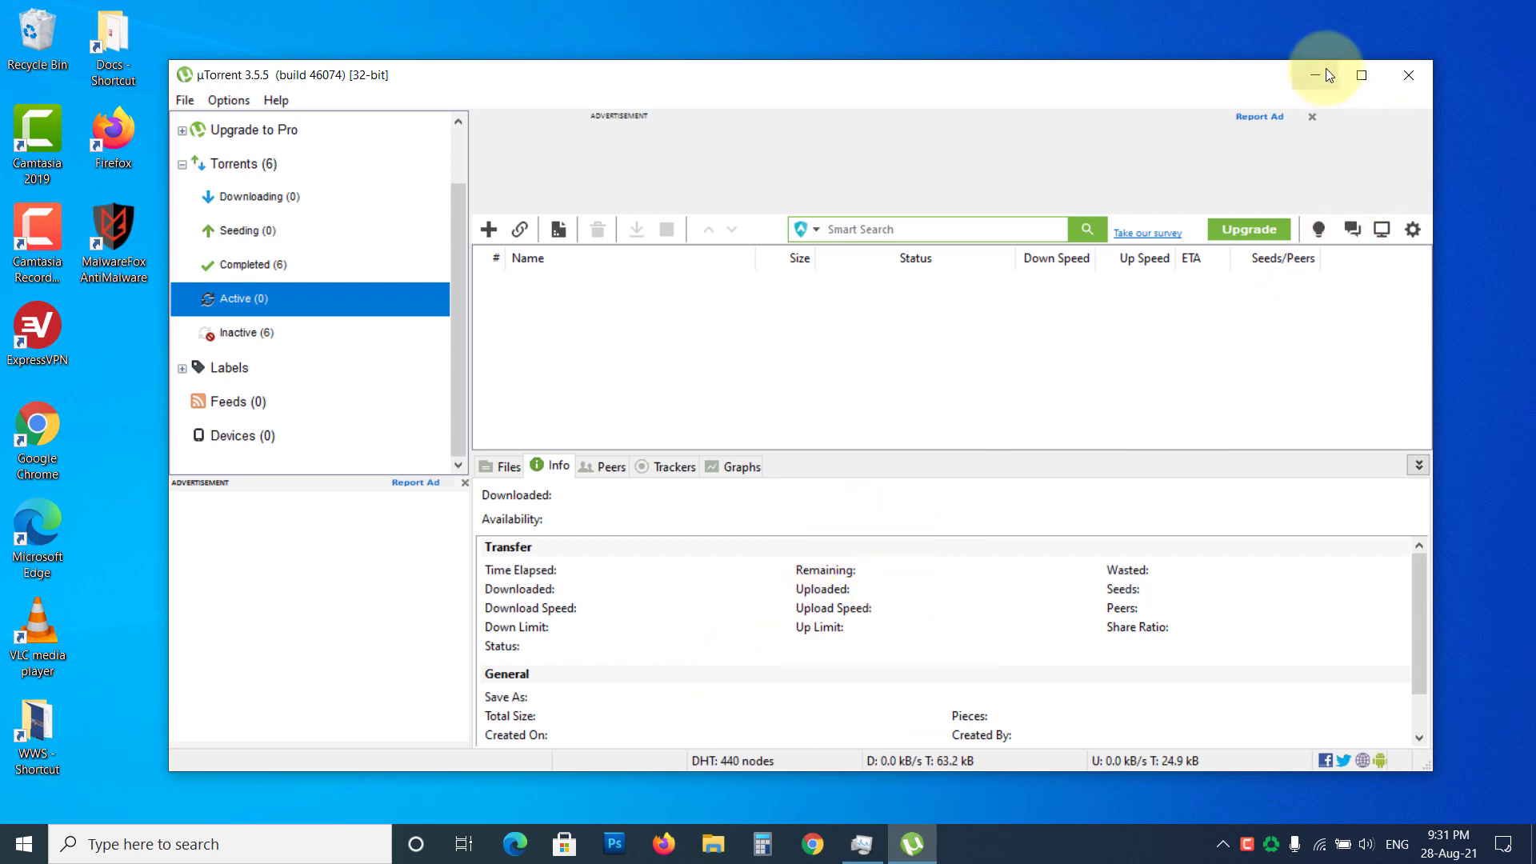
Step: Close µTorrent and open Control Panel through a 'control p' search
{"action": "left_click", "coordinate": [1410, 76]}
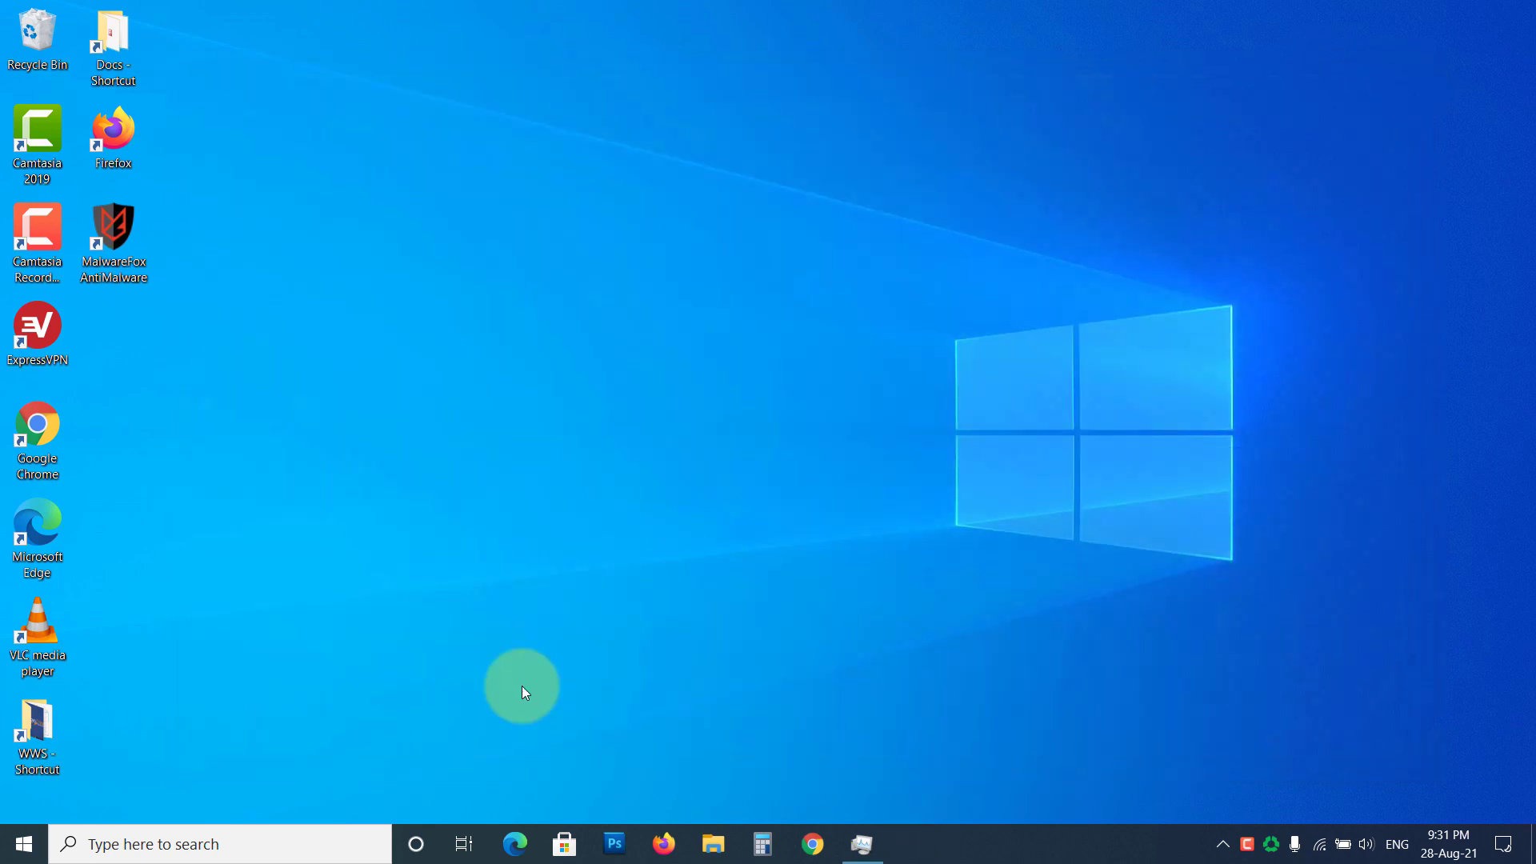
{"action": "left_click", "coordinate": [266, 844]}
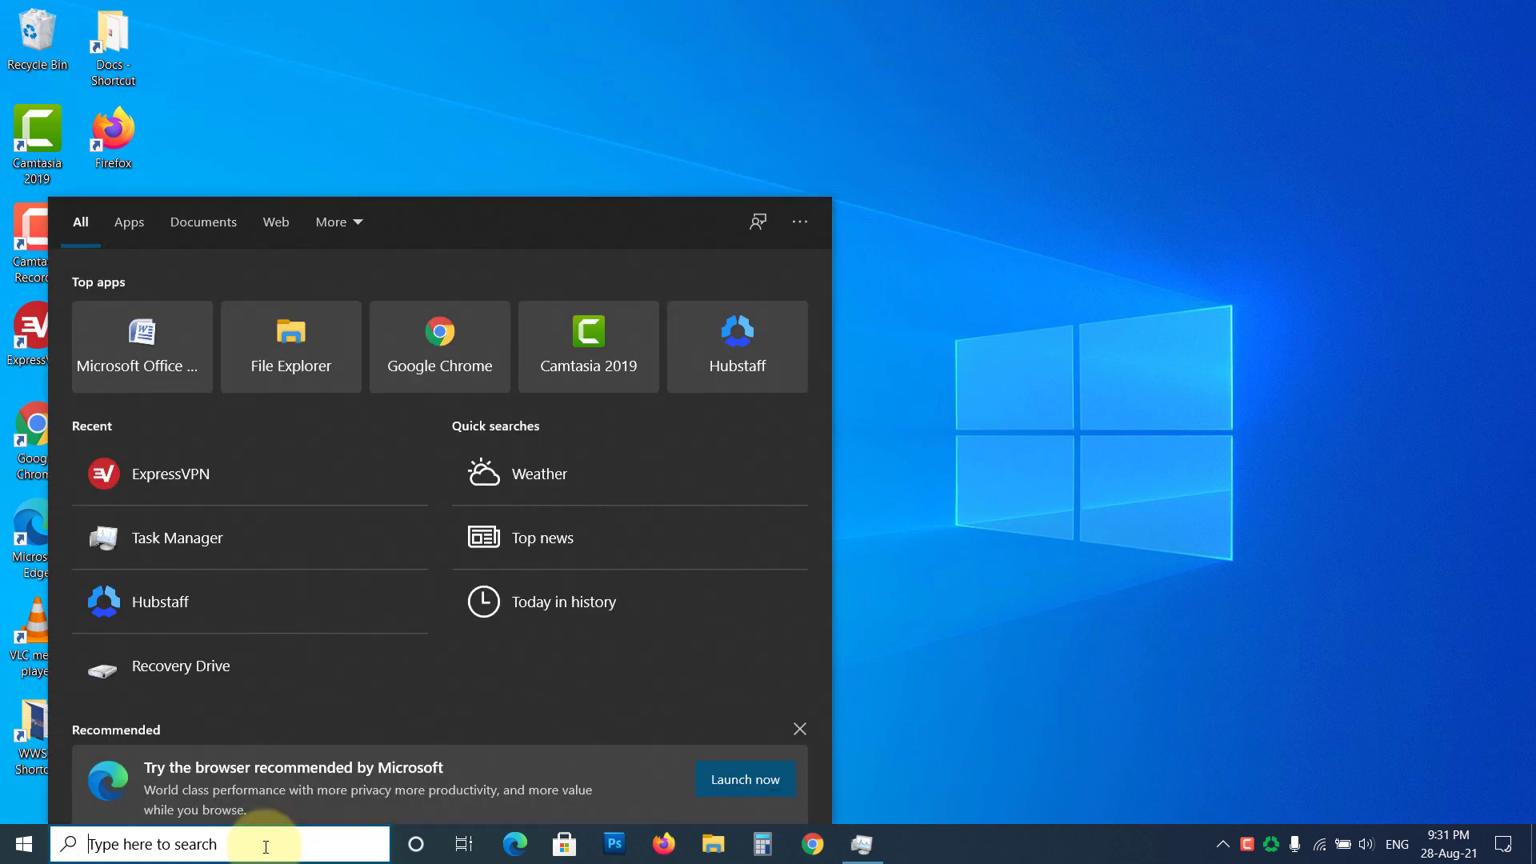
{"action": "type", "text": "control p"}
{"action": "key", "text": "Return"}
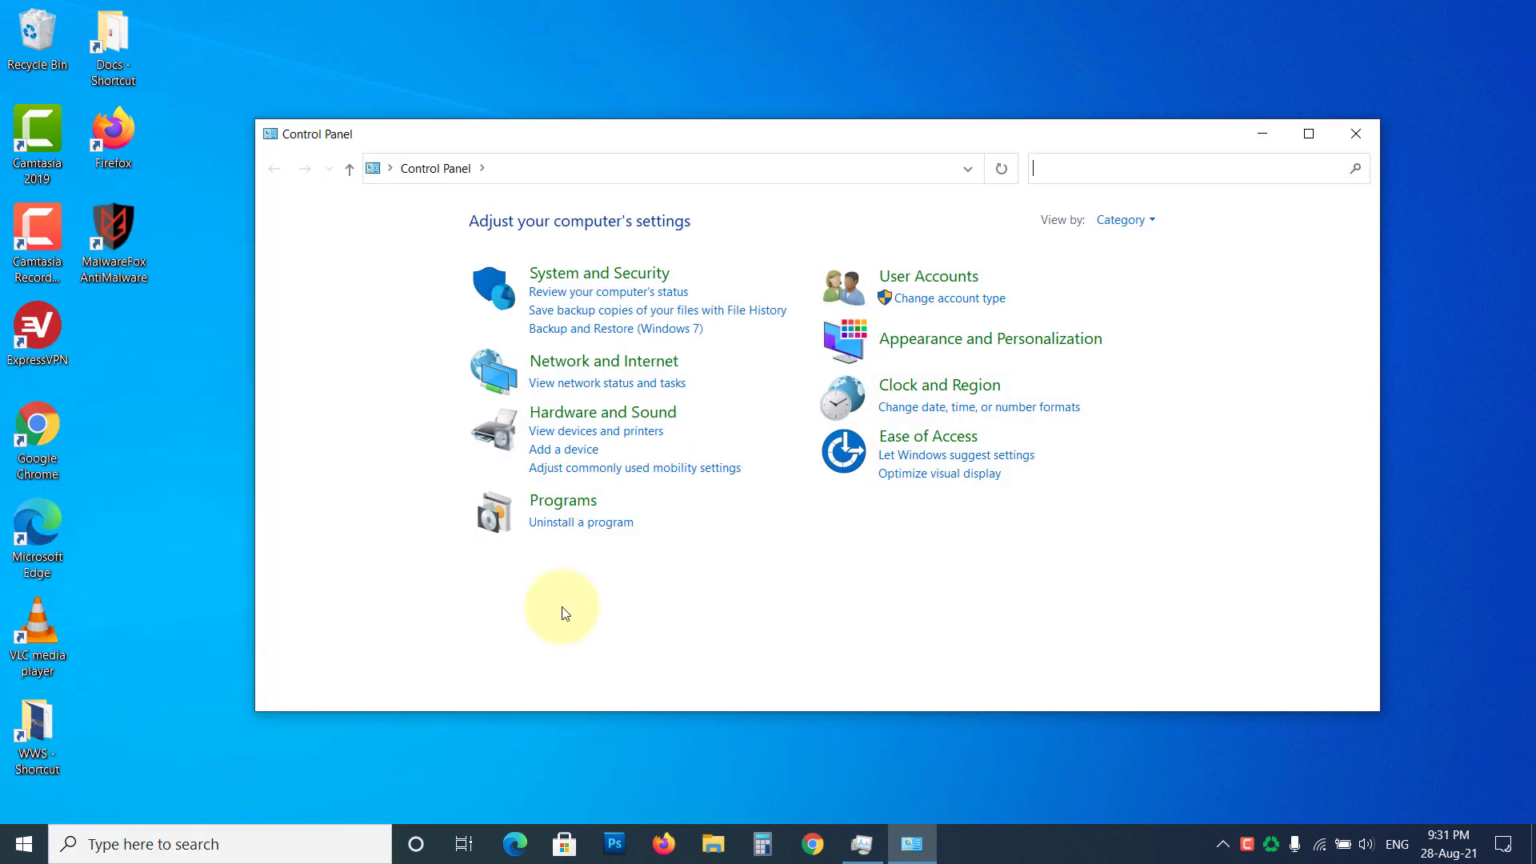
Step: Uninstall µTorrent from the installed programs, approving the uninstaller's UAC prompt
{"action": "left_click", "coordinate": [584, 529]}
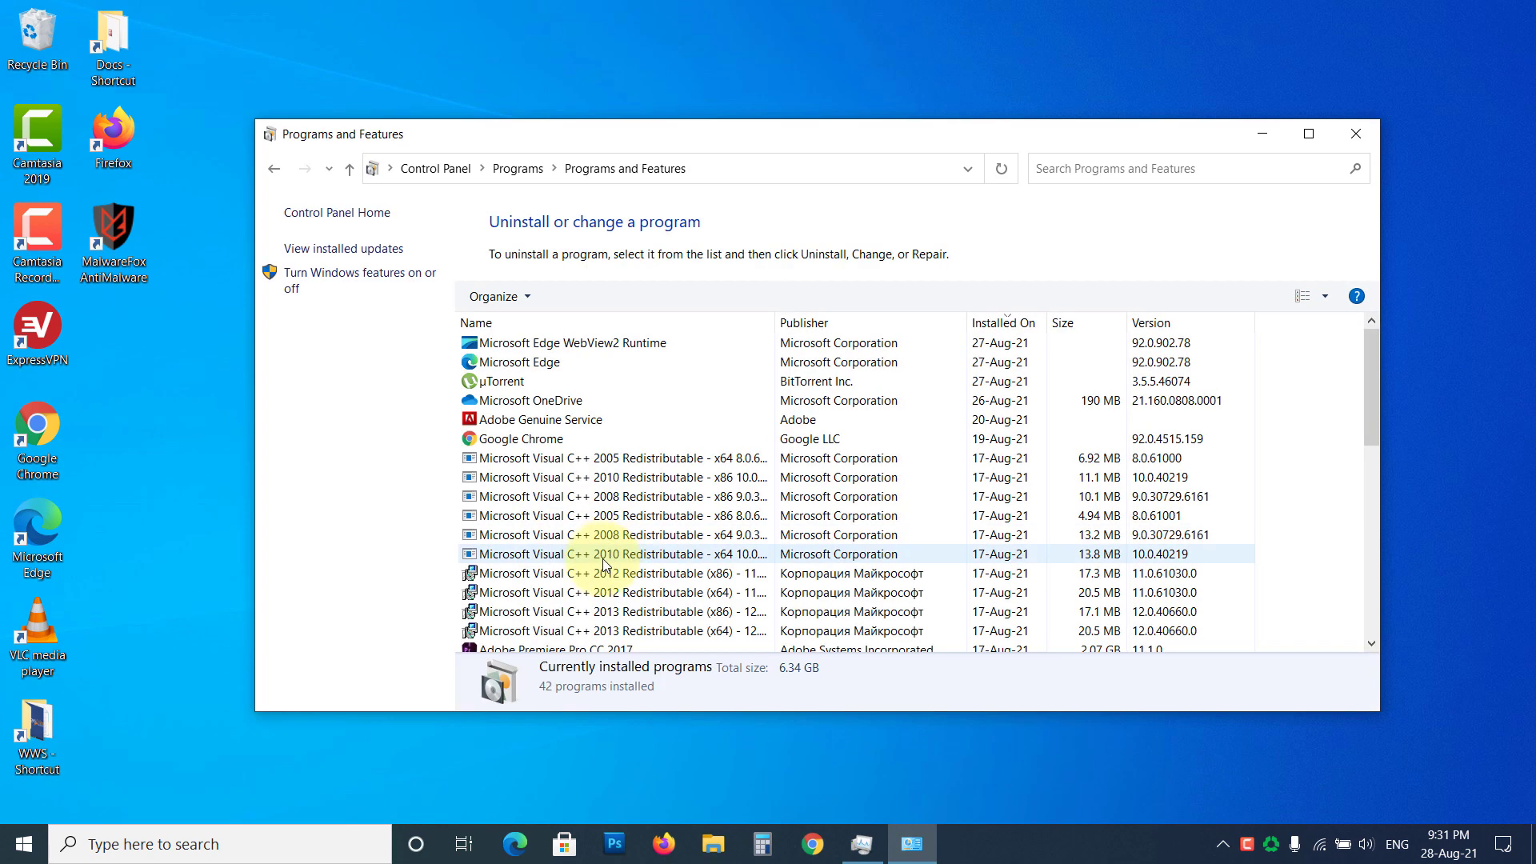
{"action": "left_click", "coordinate": [529, 384]}
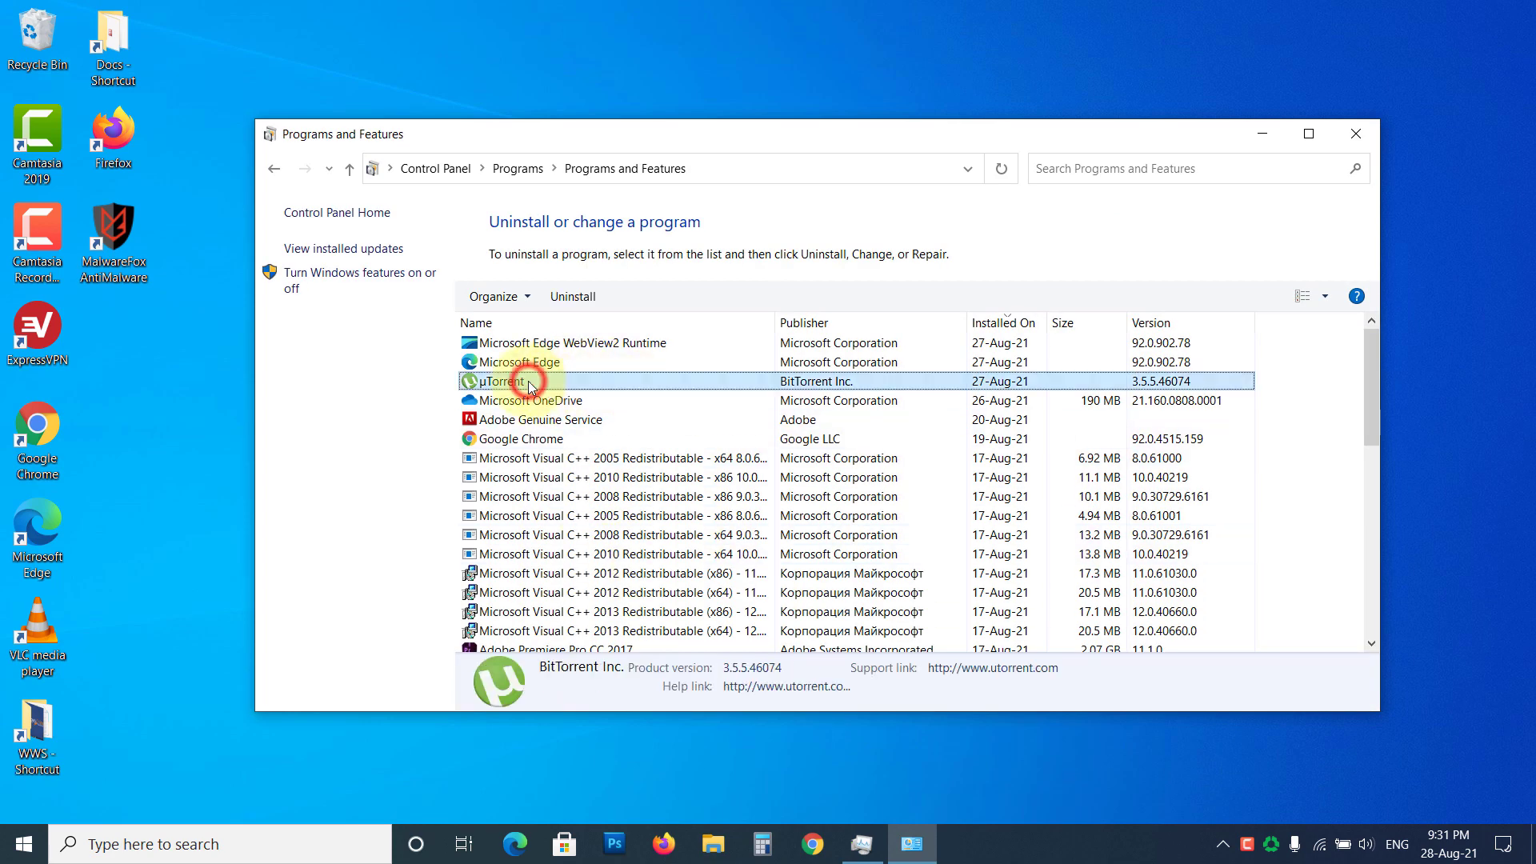
{"action": "left_click", "coordinate": [590, 301]}
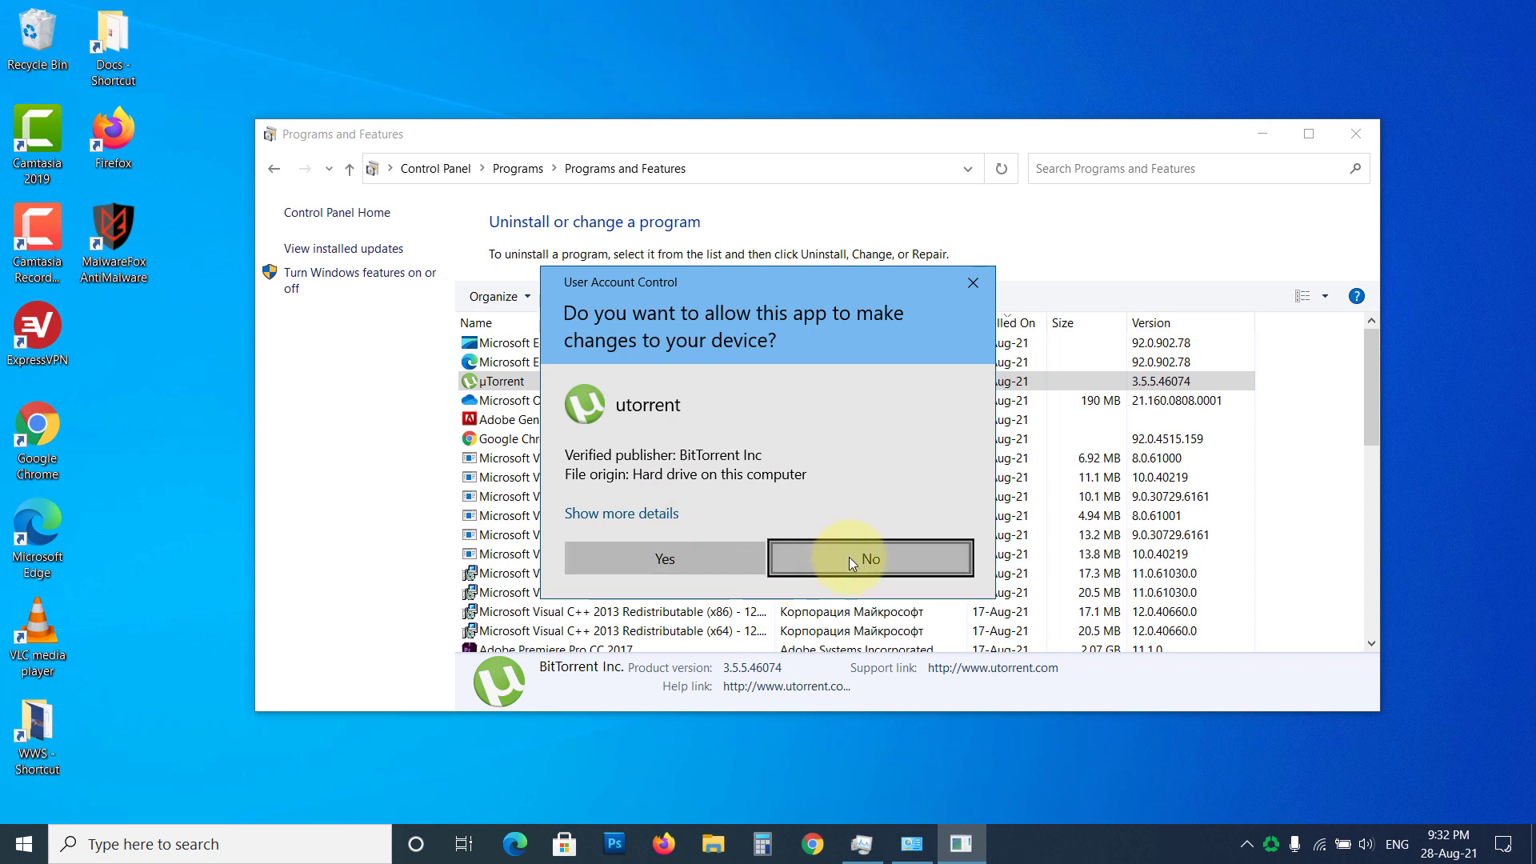
{"action": "left_click", "coordinate": [680, 560]}
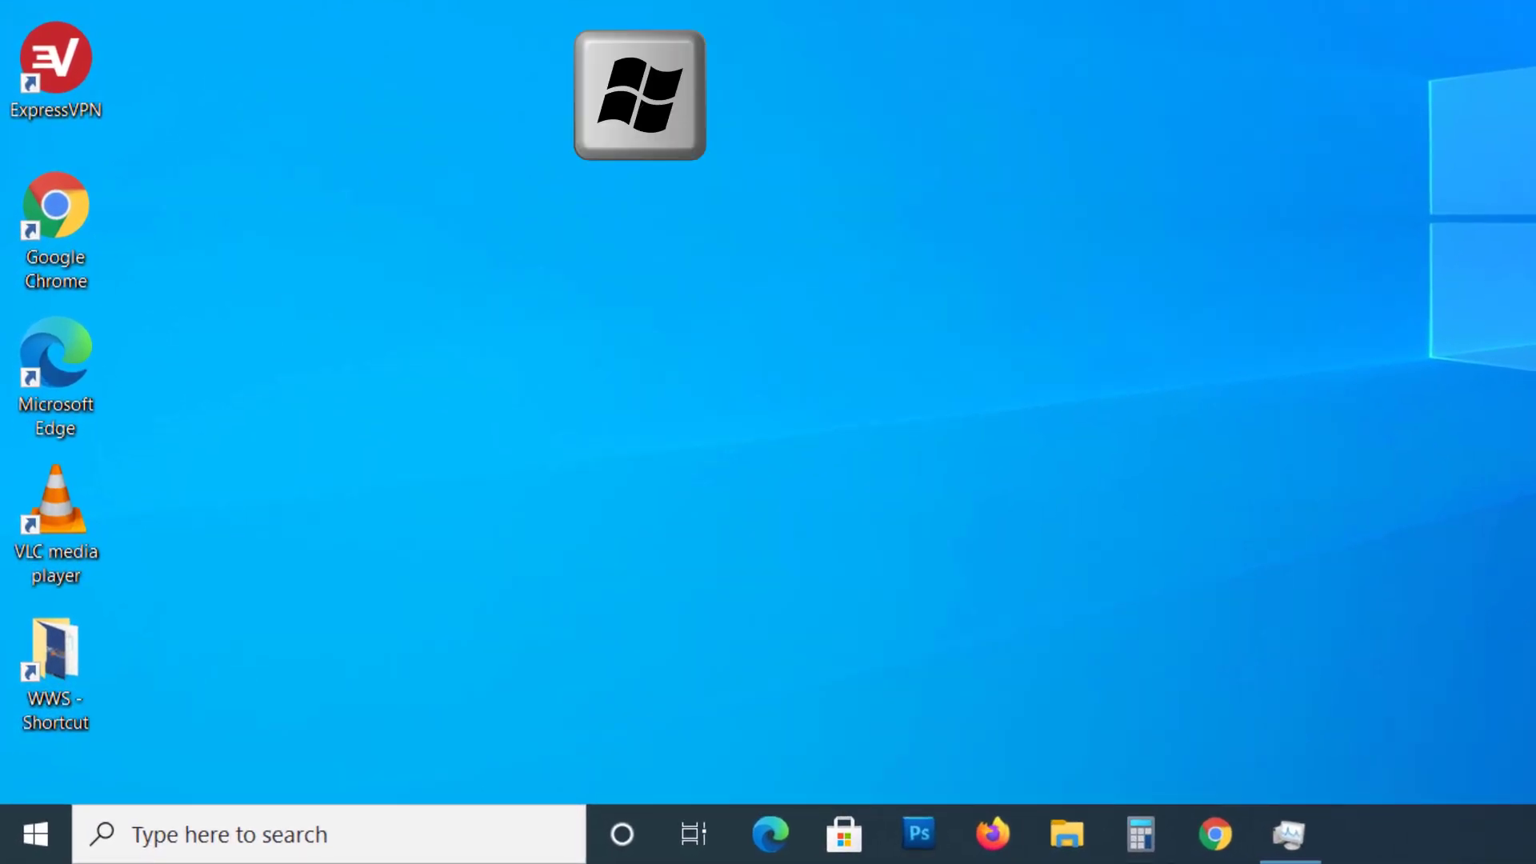
Step: Open %temp% and permanently delete all 33 items, continuing past the access-denied WinSAT folder
{"action": "key", "text": "super+r"}
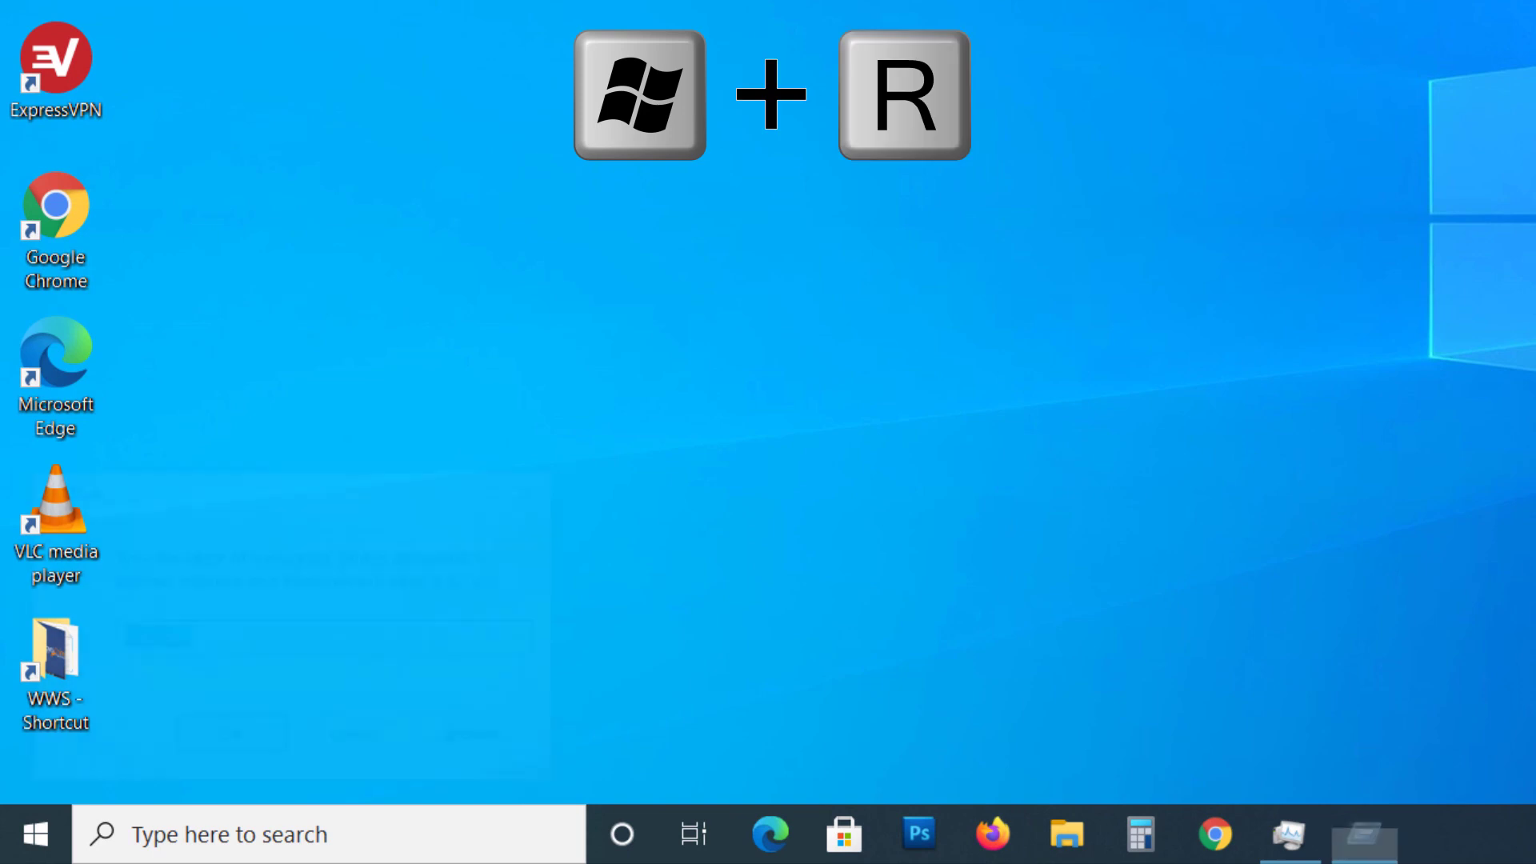
{"action": "type", "text": "%t"}
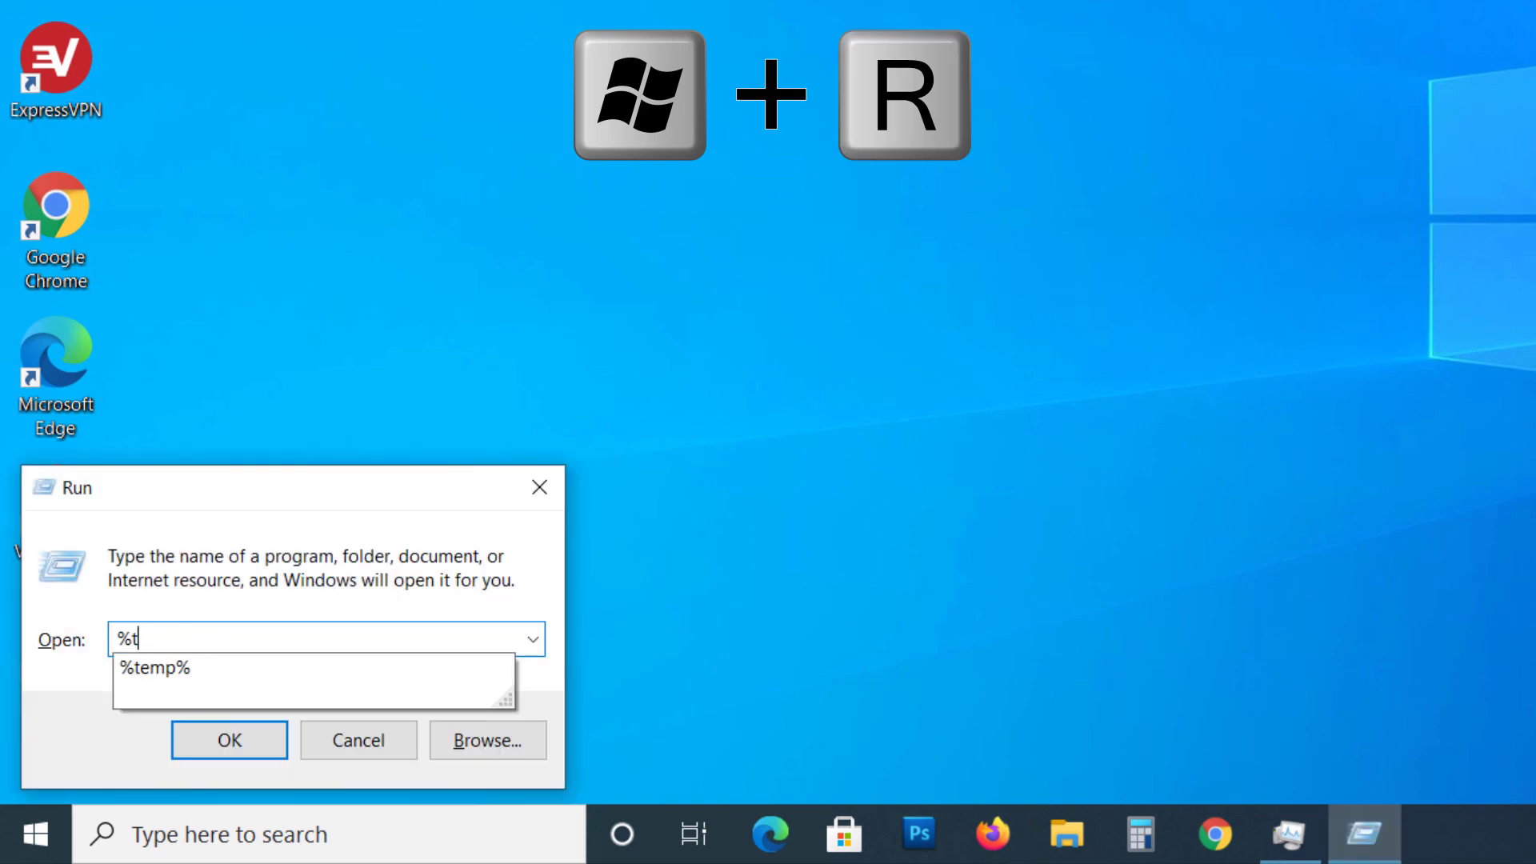
{"action": "type", "text": "emp%"}
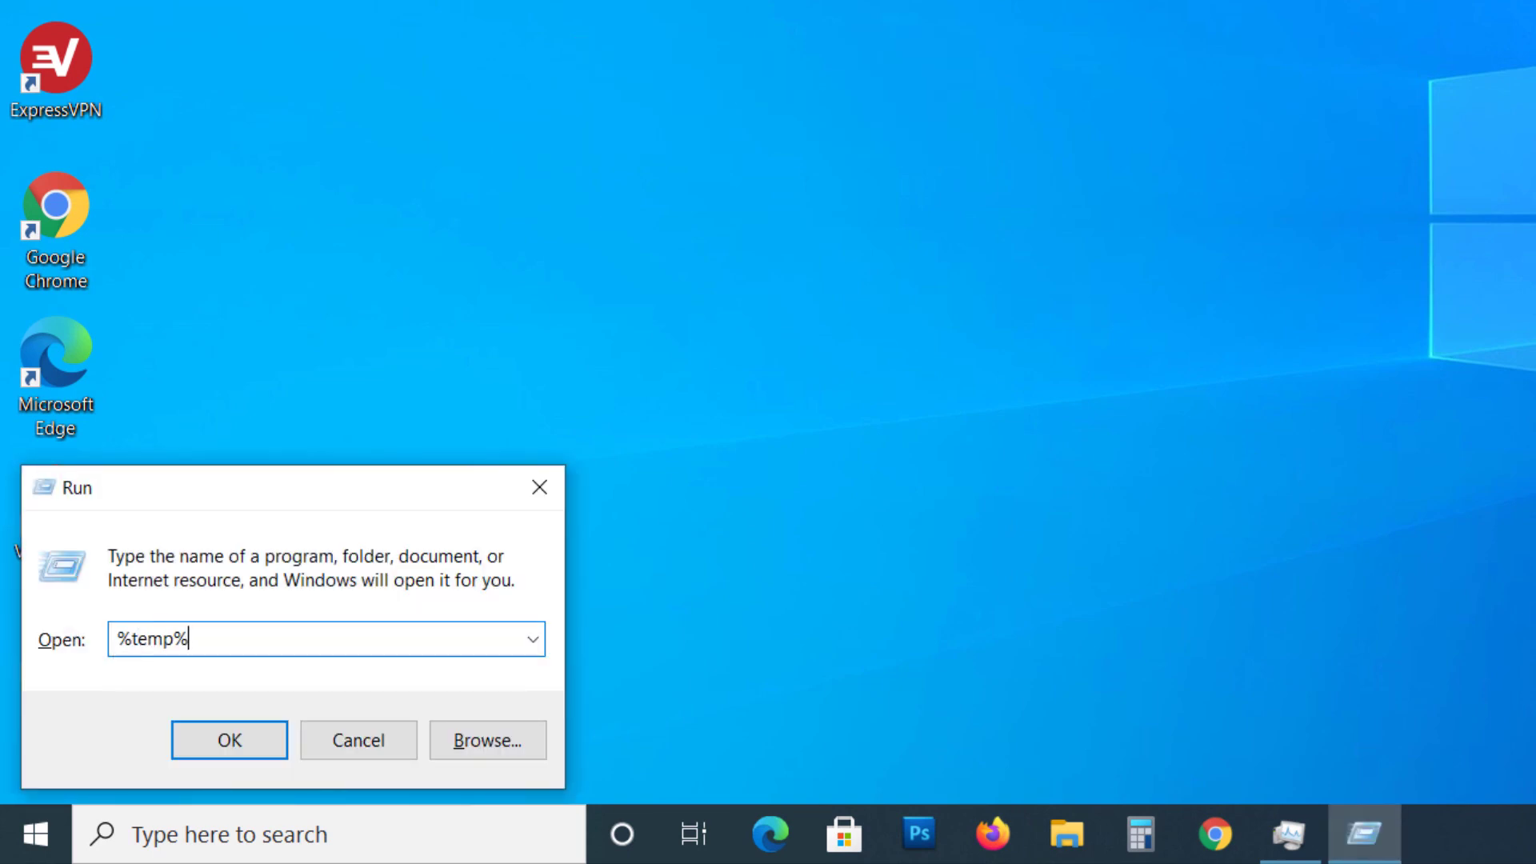
{"action": "key", "text": "Return"}
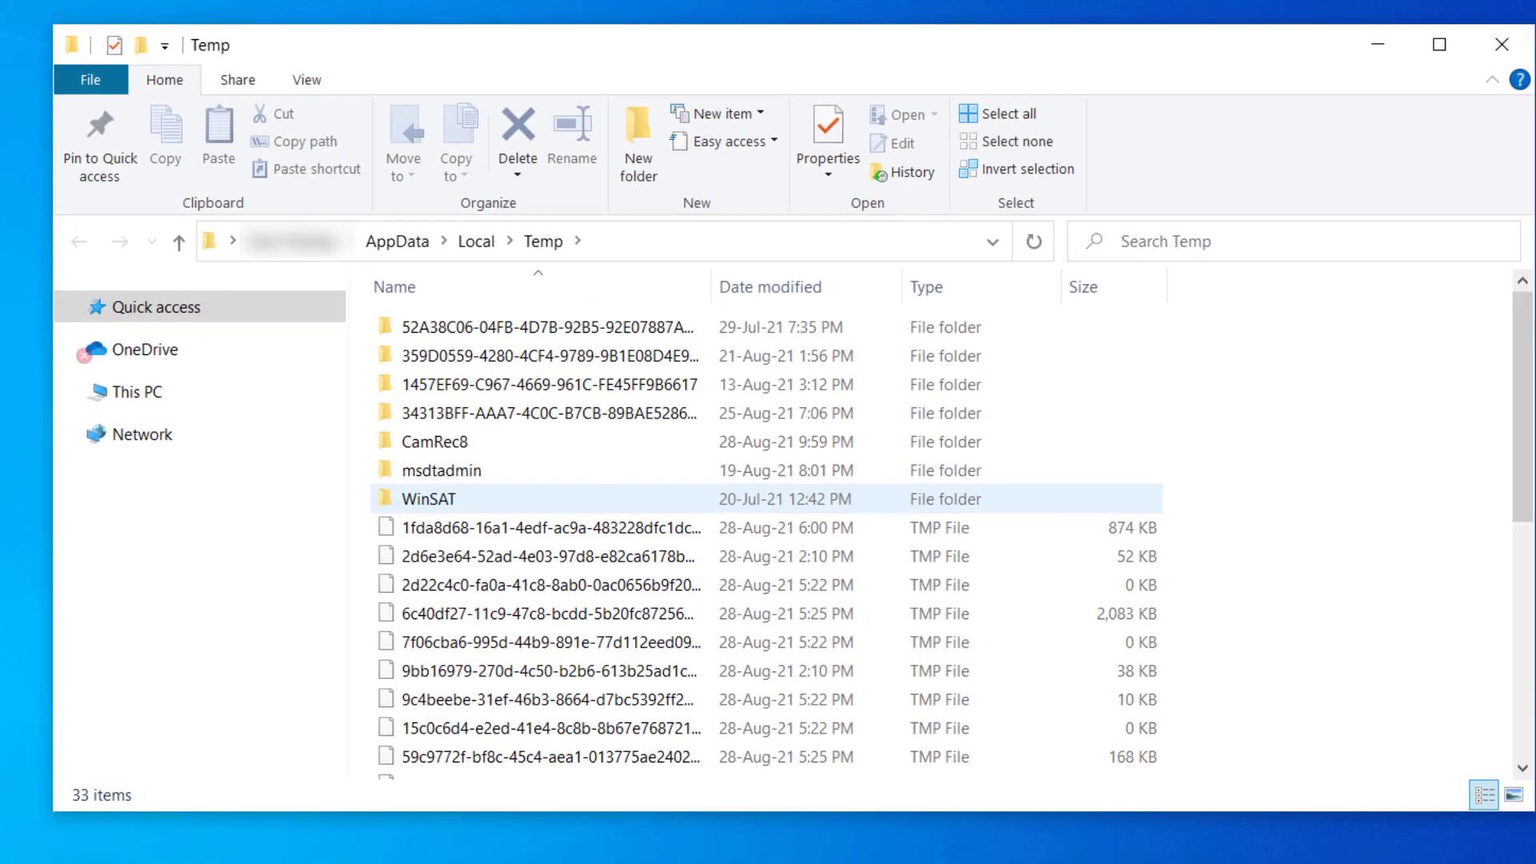
{"action": "key", "text": "ctrl+a"}
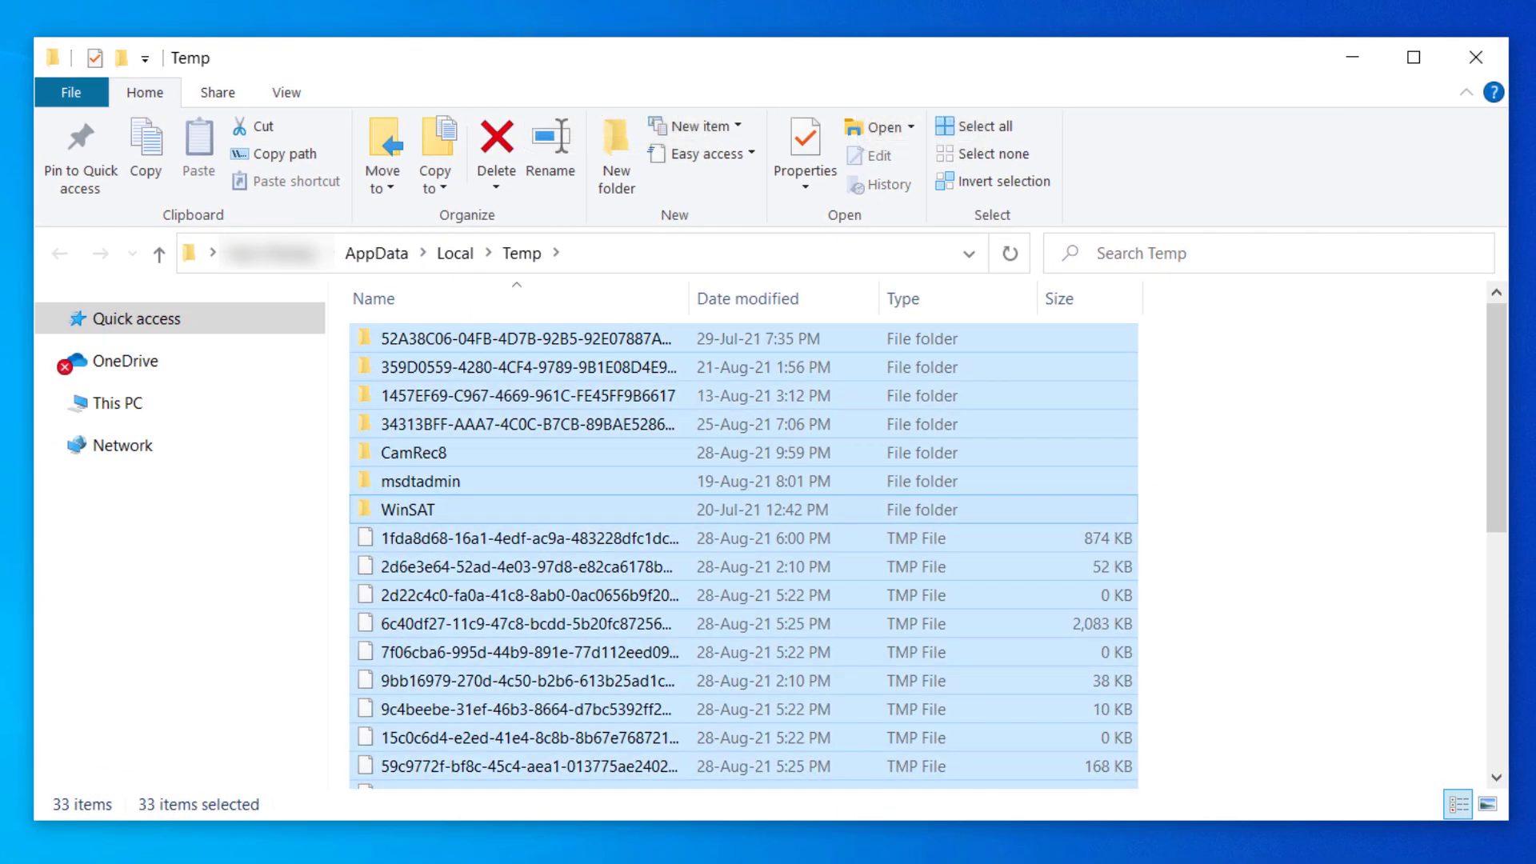
{"action": "key", "text": "shift+Delete"}
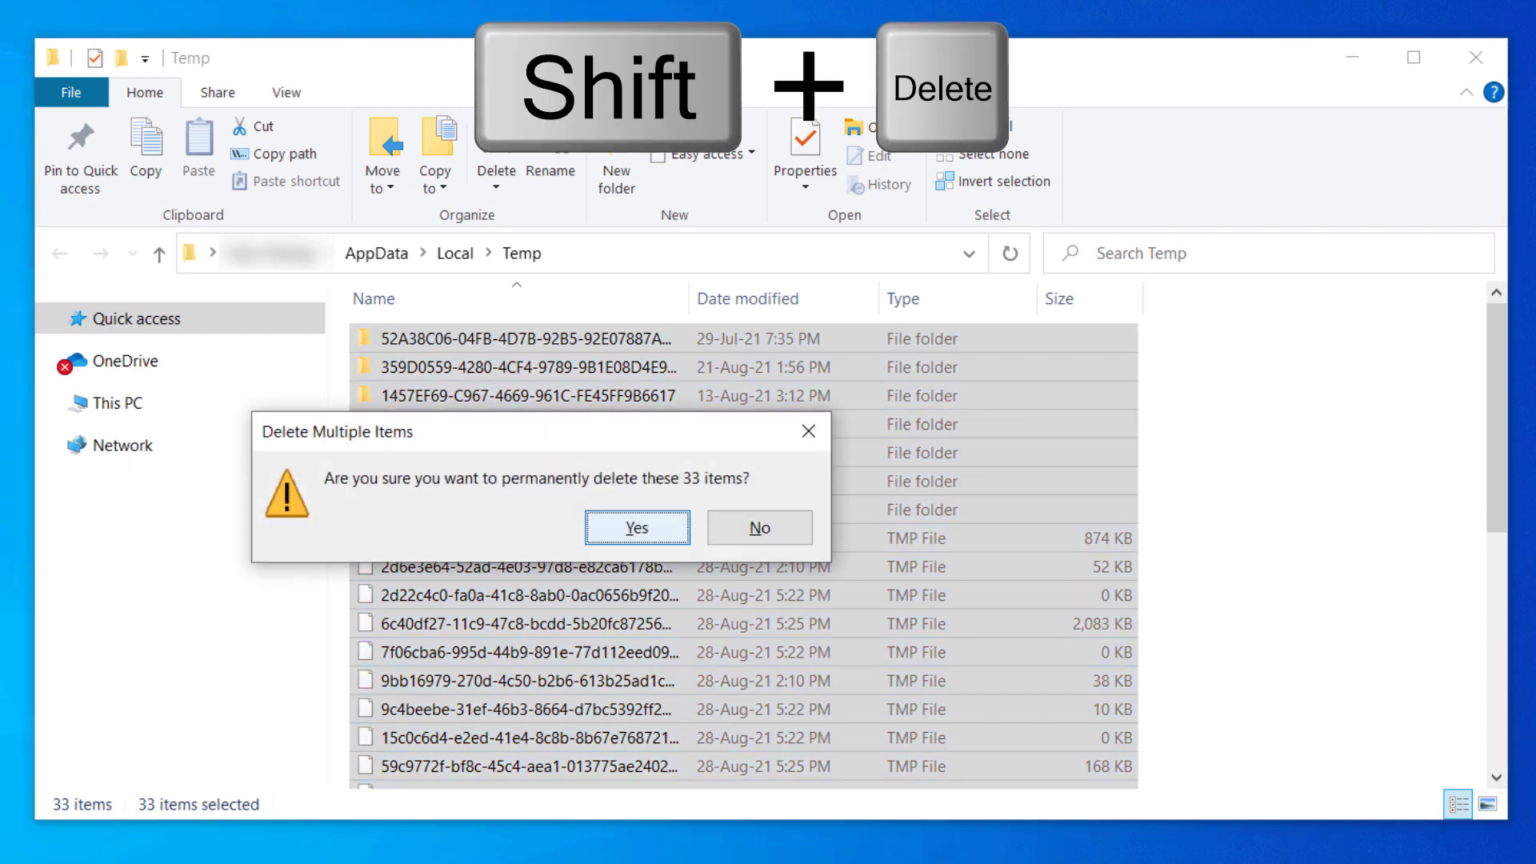
{"action": "key", "text": "Return"}
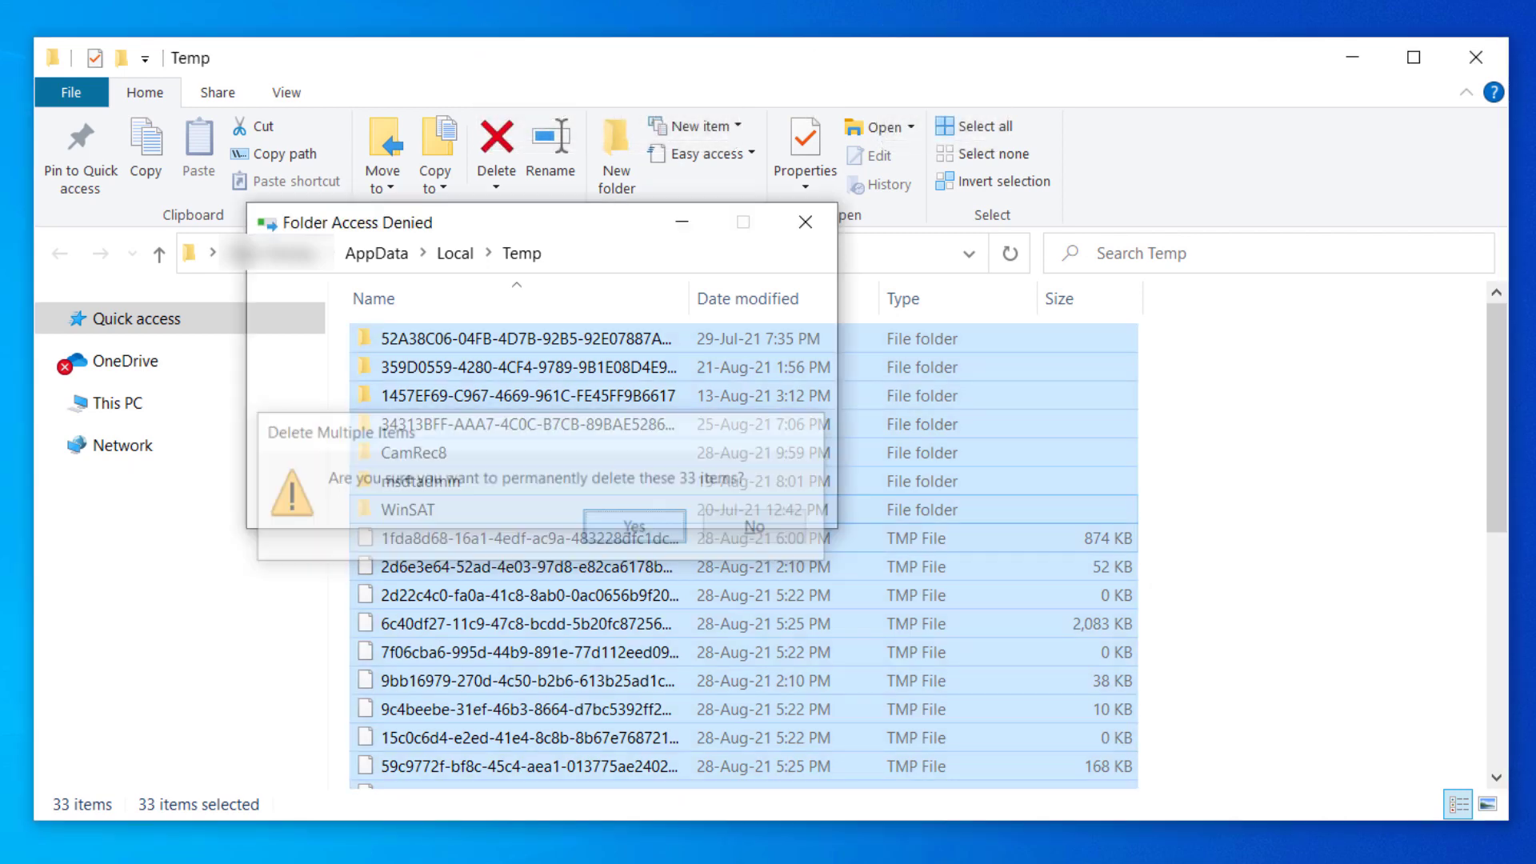
{"action": "key", "text": "Return"}
Step: Skip the in-use temp files, then download and launch the MalwareFox.exe installer
{"action": "left_click", "coordinate": [290, 453]}
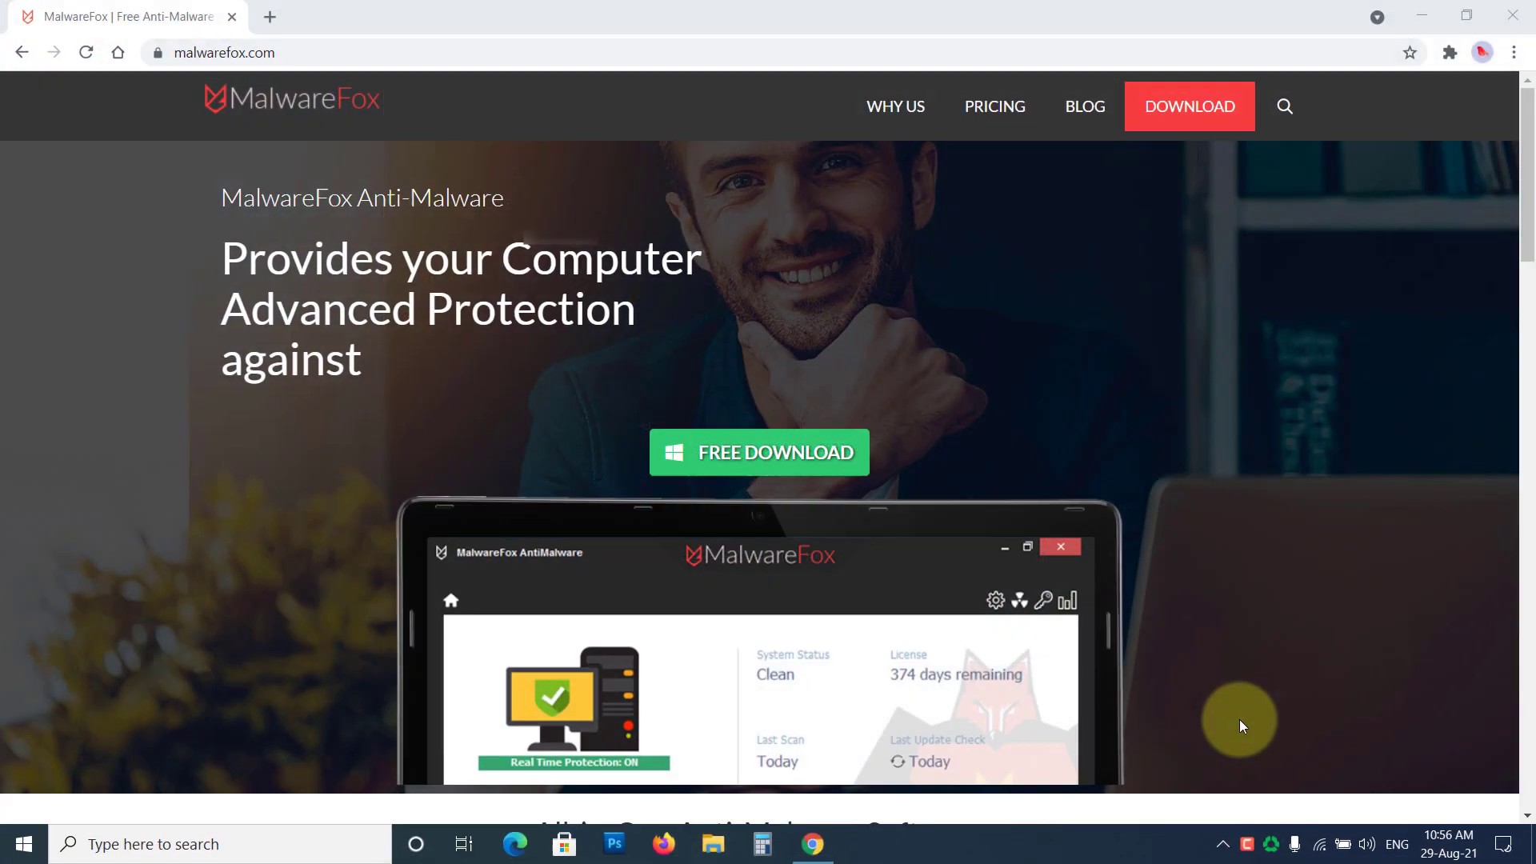
{"action": "left_click", "coordinate": [772, 461]}
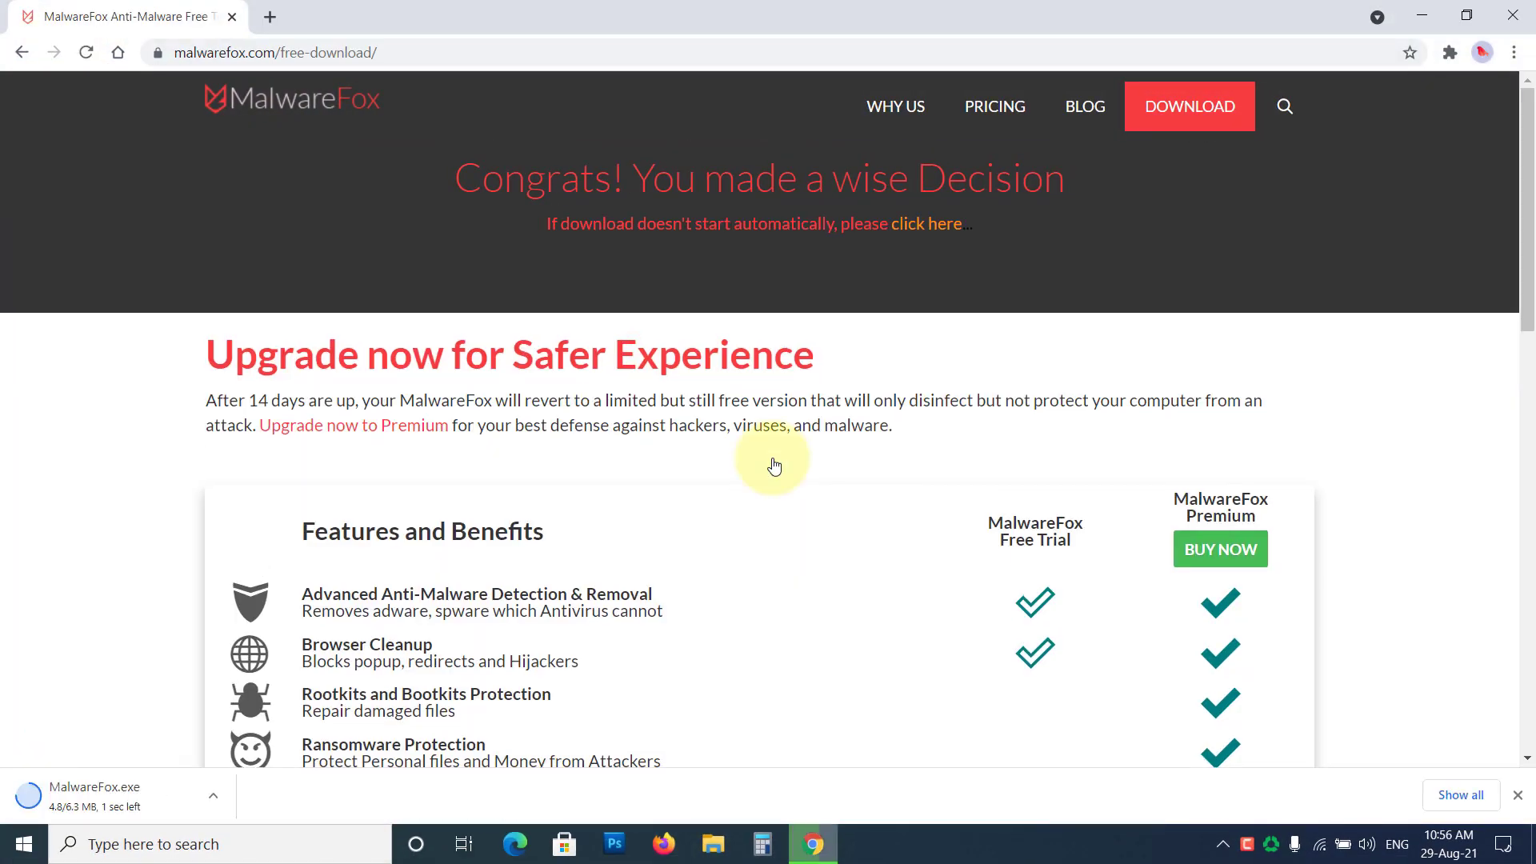
{"action": "left_click", "coordinate": [128, 788]}
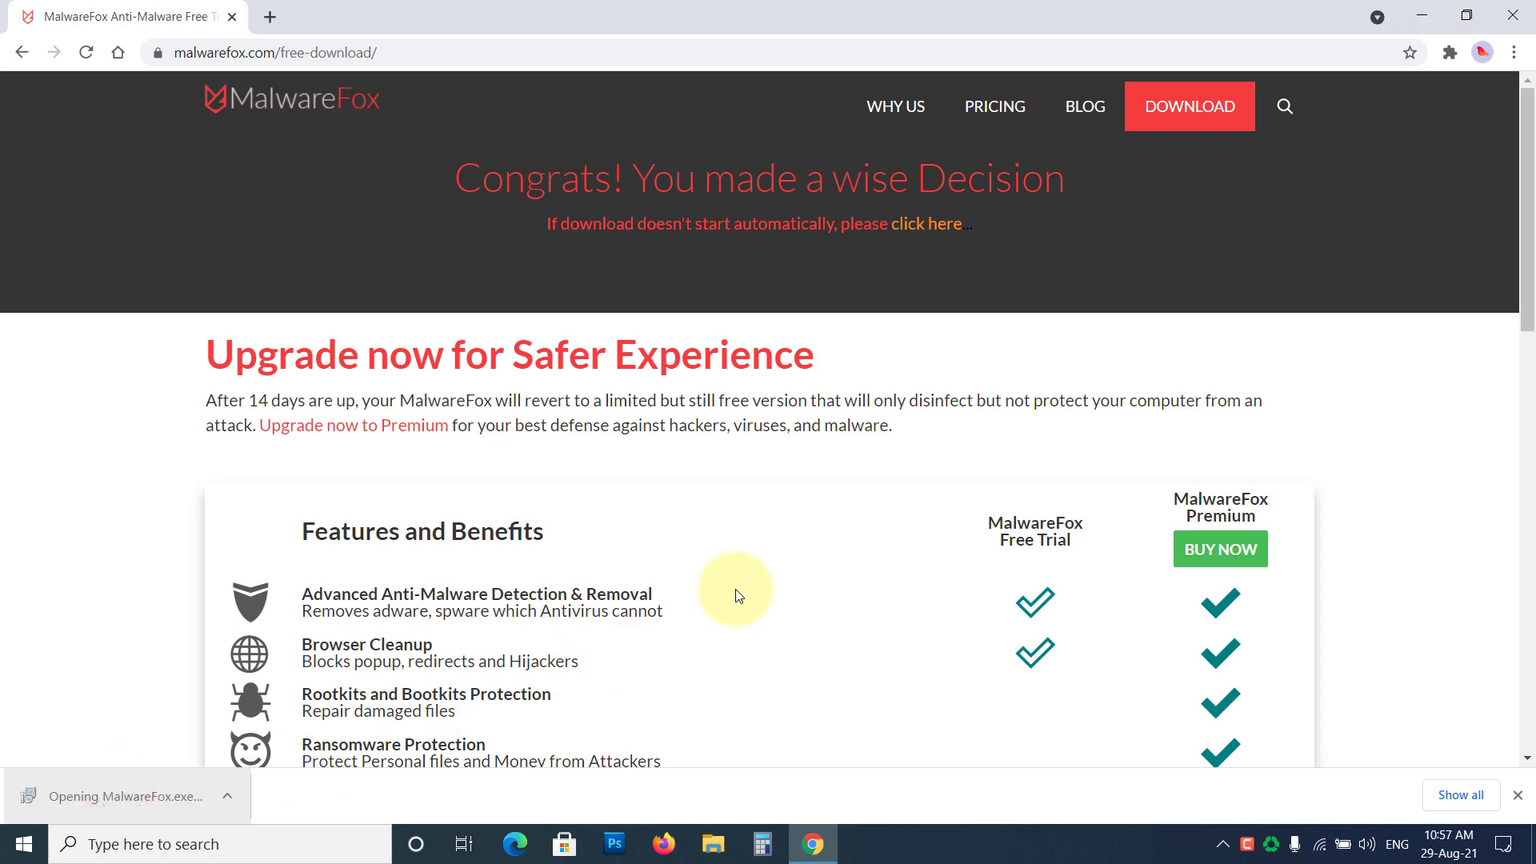
Step: Install MalwareFox with the default language, accepted license and default install location
{"action": "left_click", "coordinate": [713, 558]}
{"action": "left_click", "coordinate": [787, 468]}
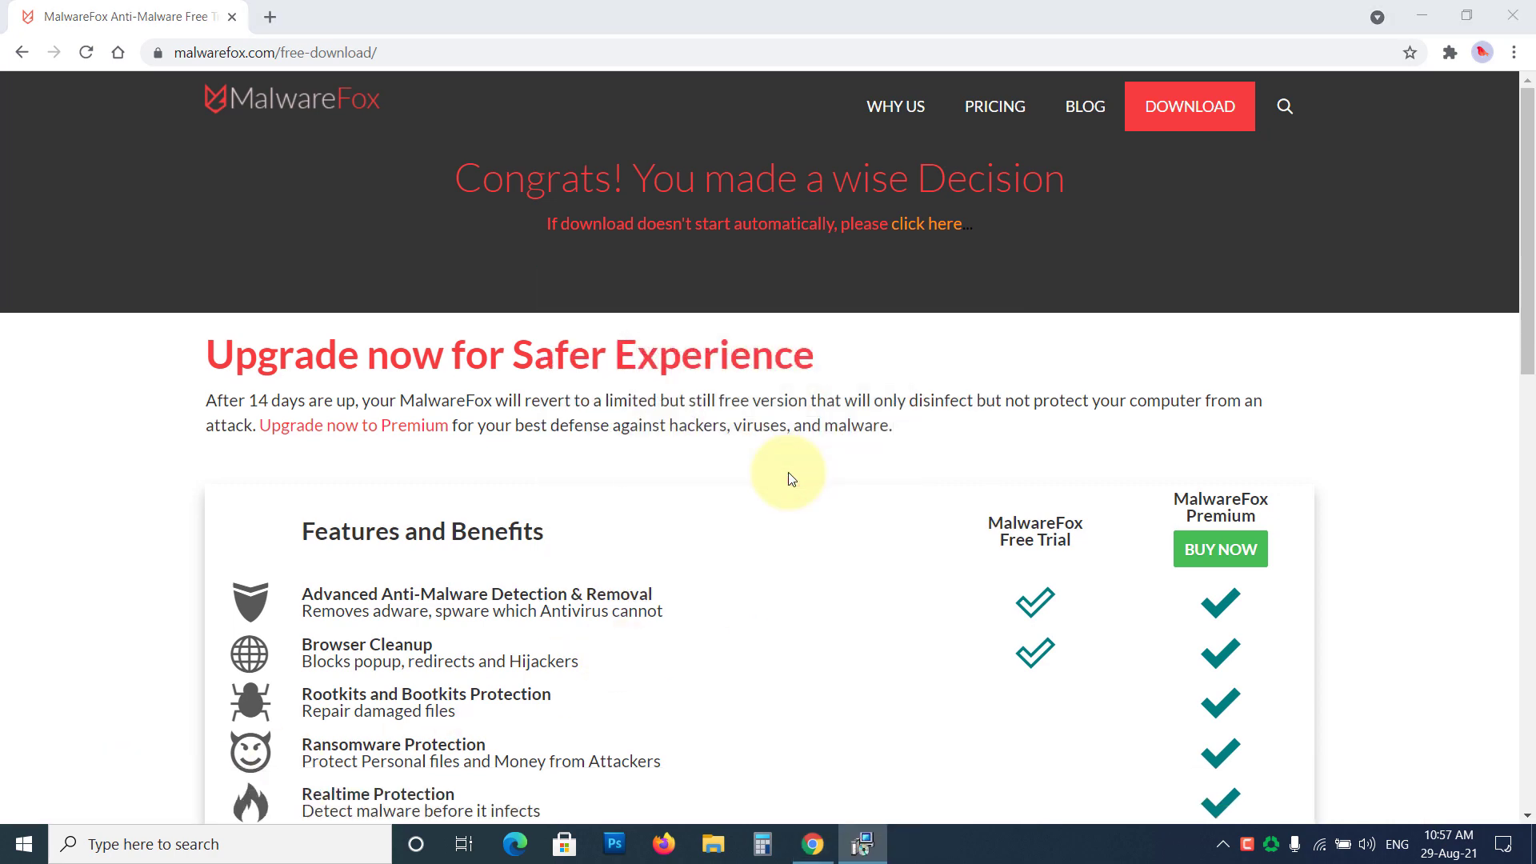
{"action": "left_click", "coordinate": [864, 576]}
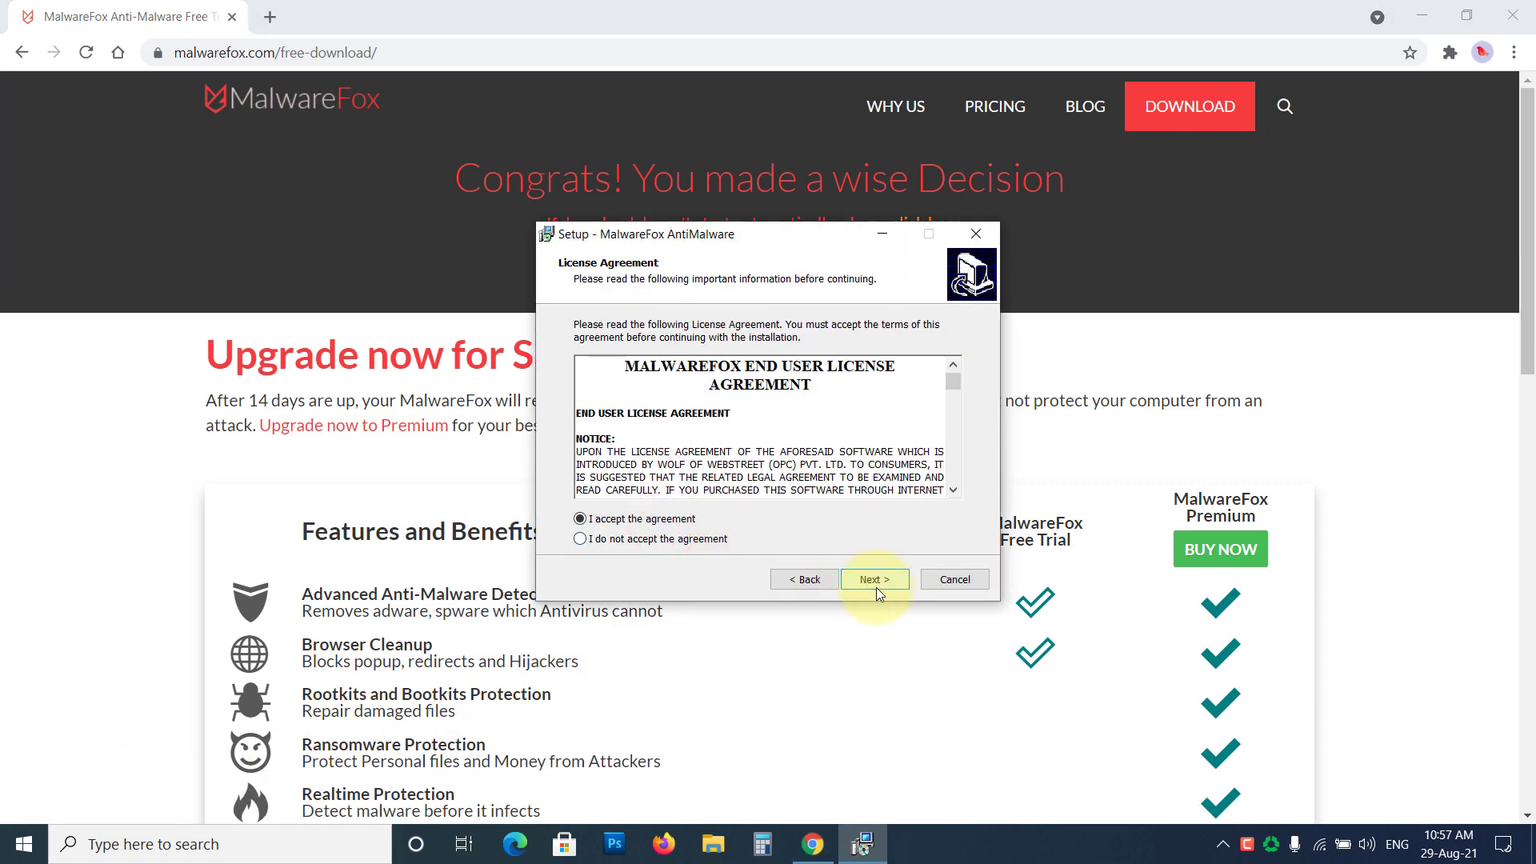
{"action": "left_click", "coordinate": [876, 587]}
{"action": "left_click", "coordinate": [876, 579]}
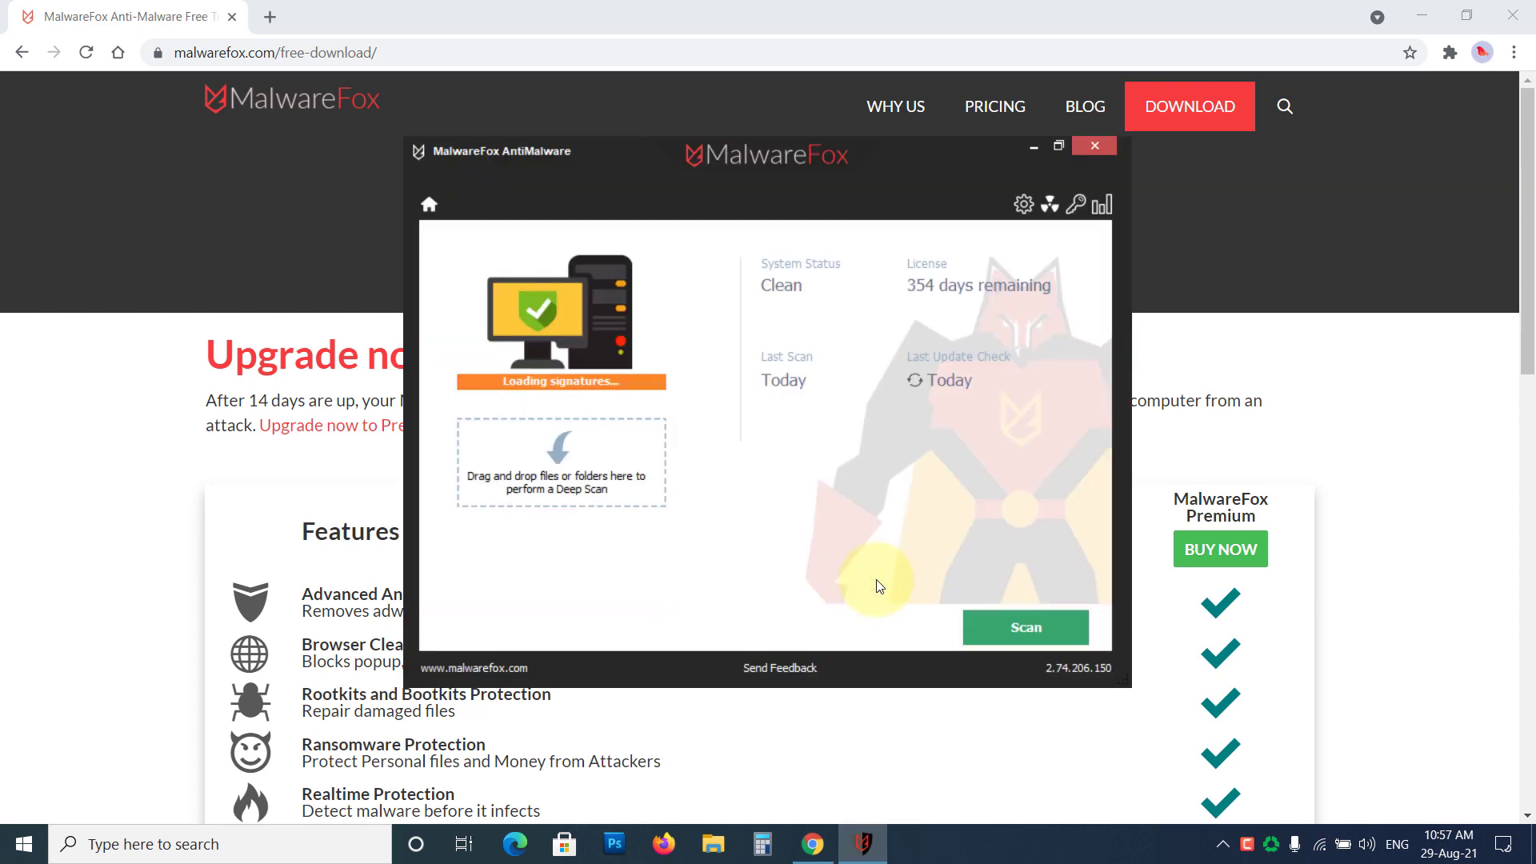
Step: Minimise Chrome and launch a MalwareFox AntiMalware system scan
{"action": "left_click", "coordinate": [1422, 16]}
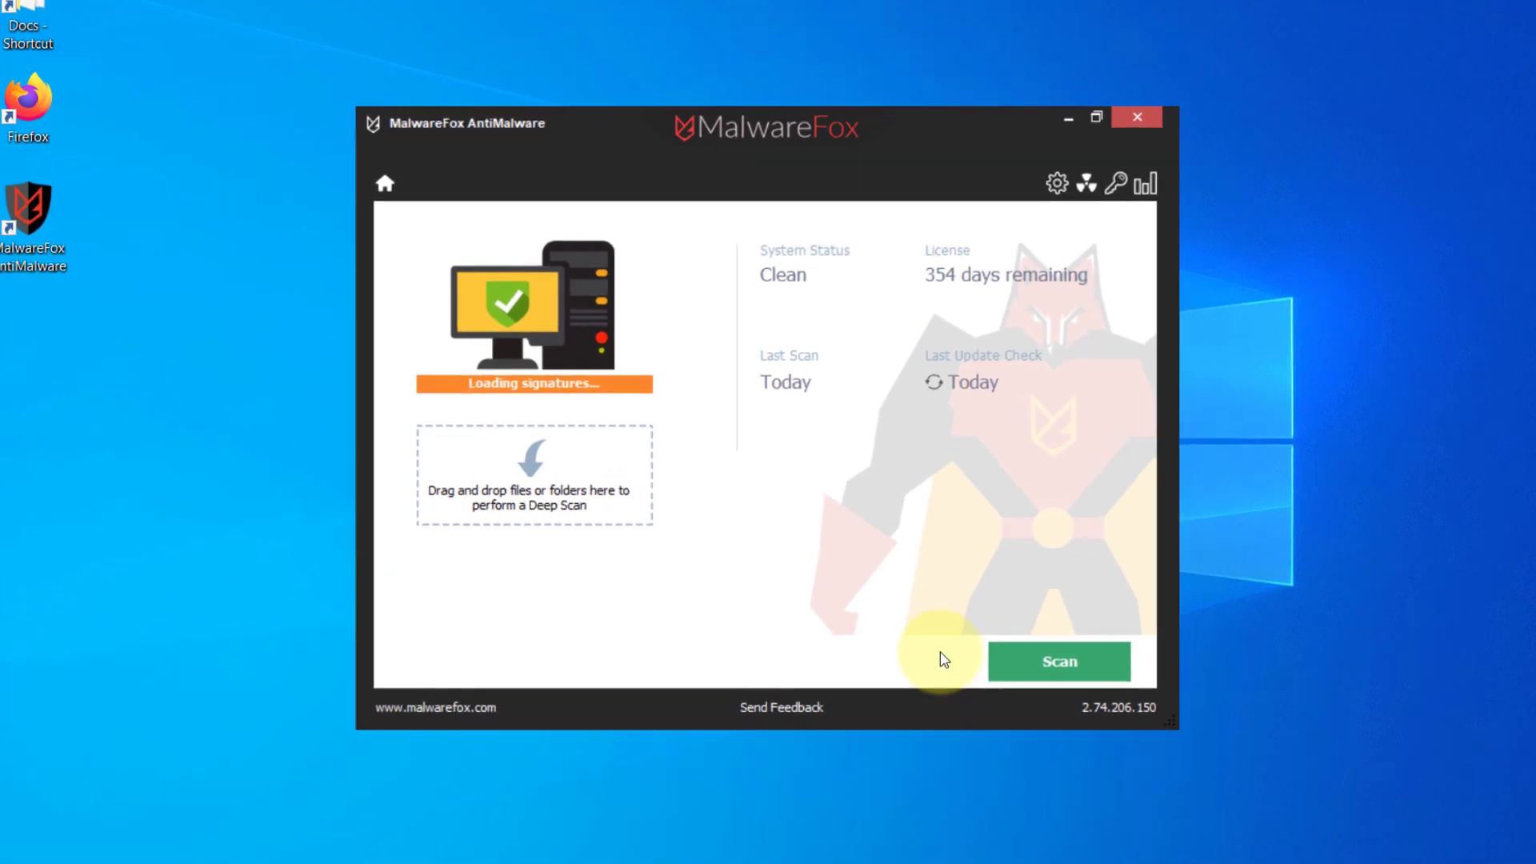
{"action": "left_click", "coordinate": [1139, 718]}
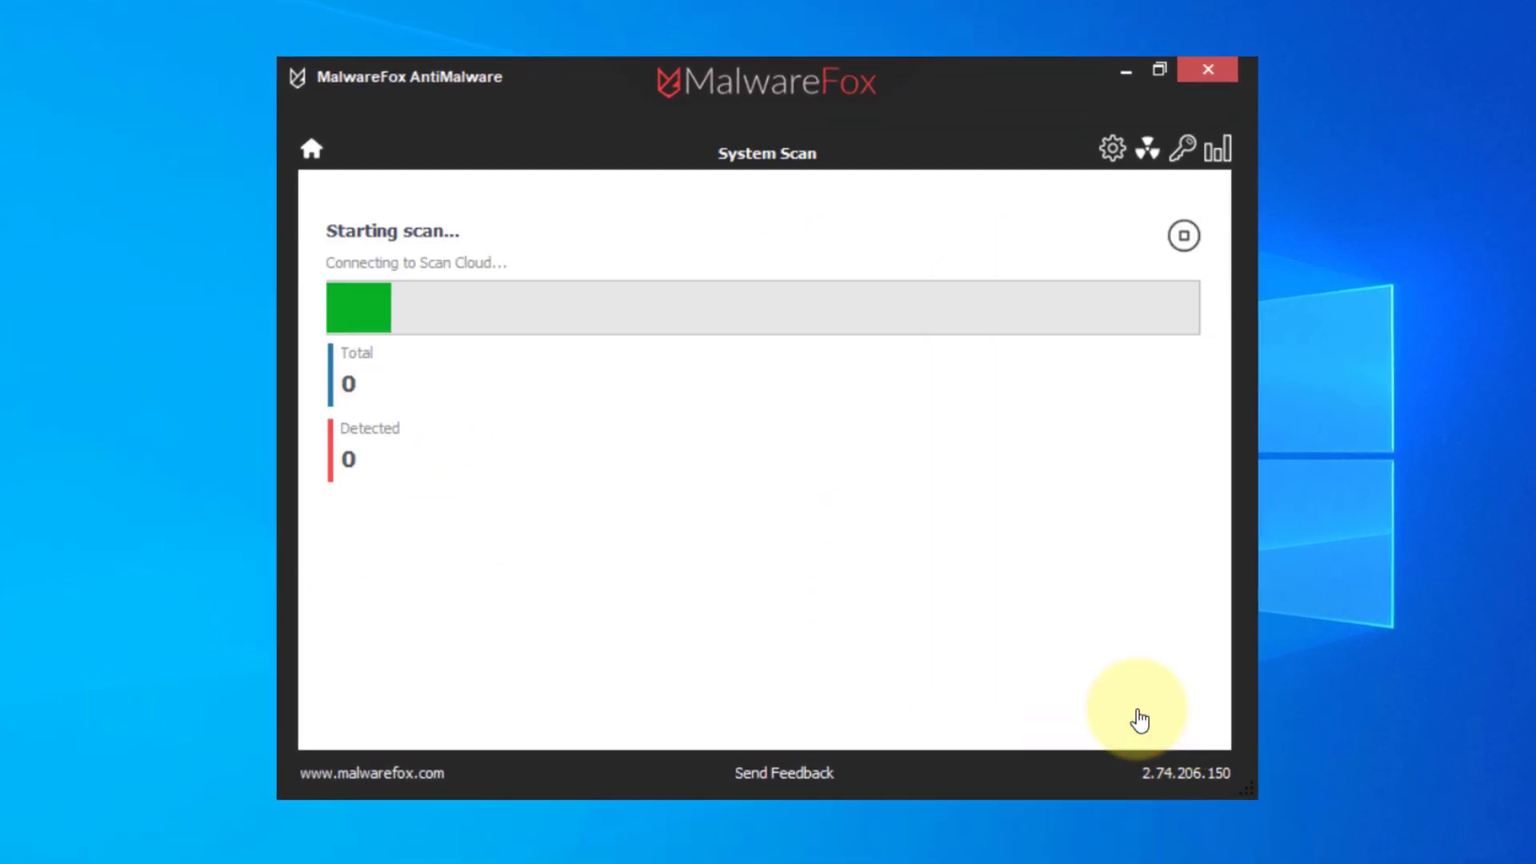